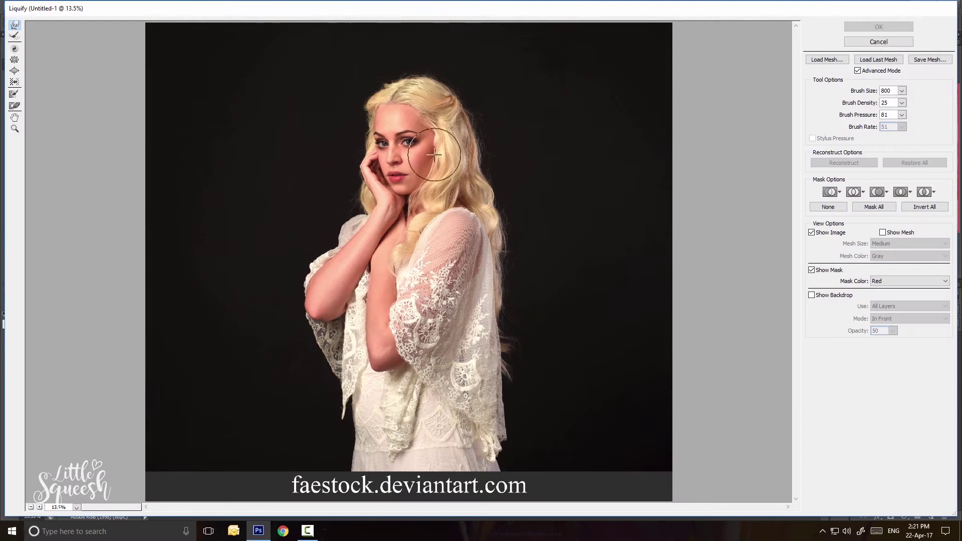
# Reshape the woman's face and hairline with the 800 px Liquify brush and apply the filter.
pyautogui.click(414, 148)
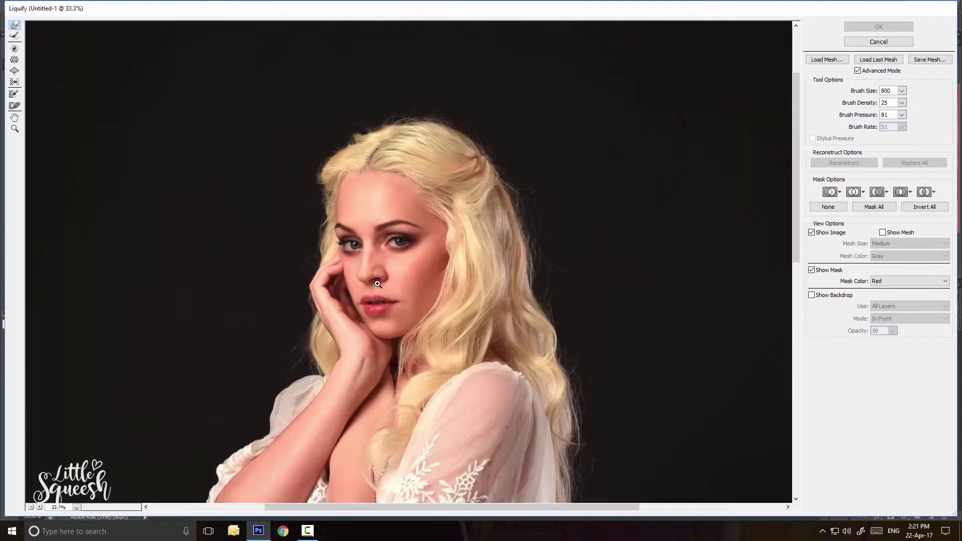
pyautogui.click(401, 210)
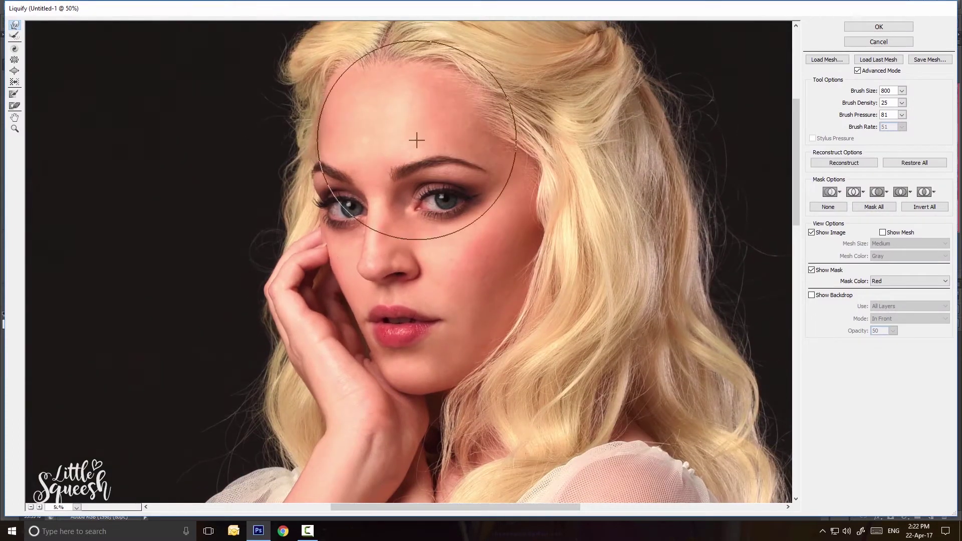
pyautogui.moveTo(351, 91); pyautogui.dragTo(366, 172)
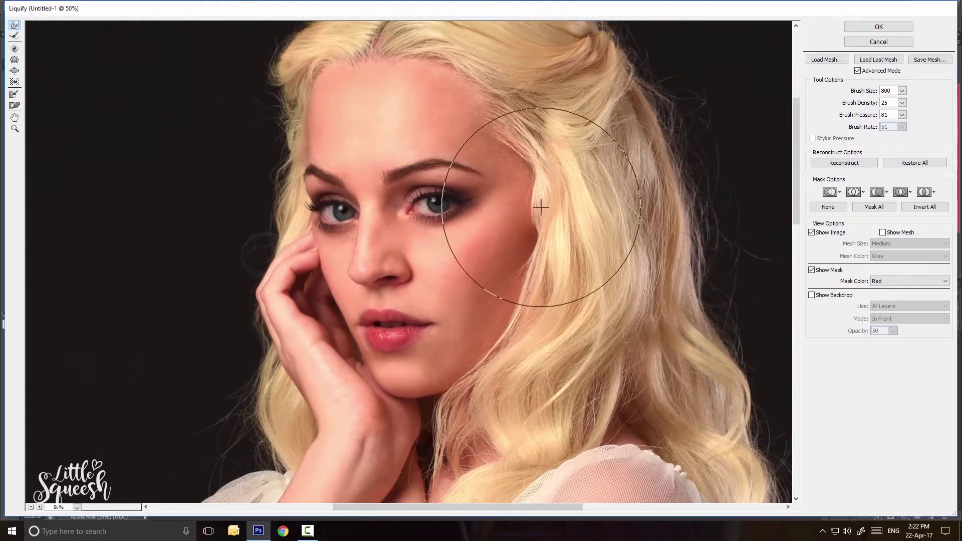
pyautogui.press('Return')
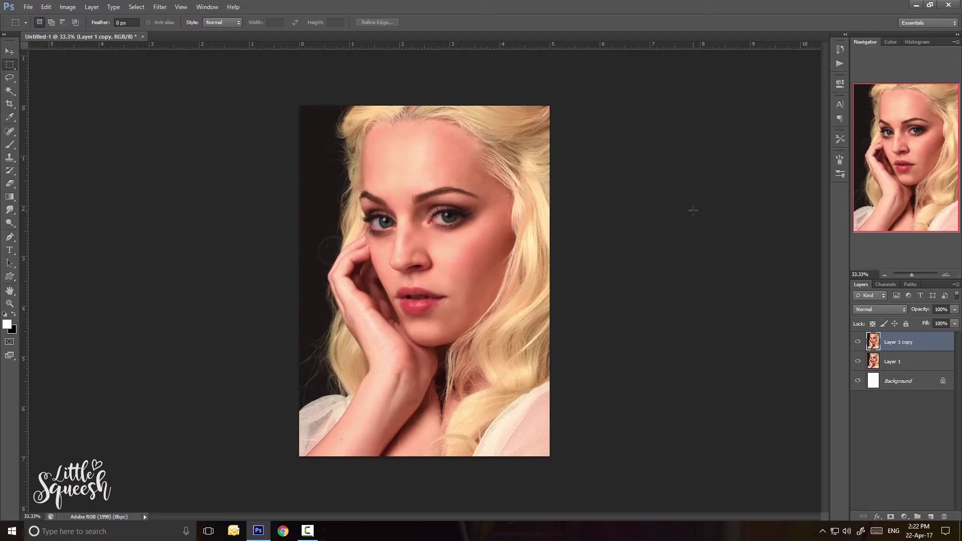
# Mask Layer 1 copy and paint black over the face, refining the mask around the eyes, lips and fingers.
pyautogui.click(858, 342)
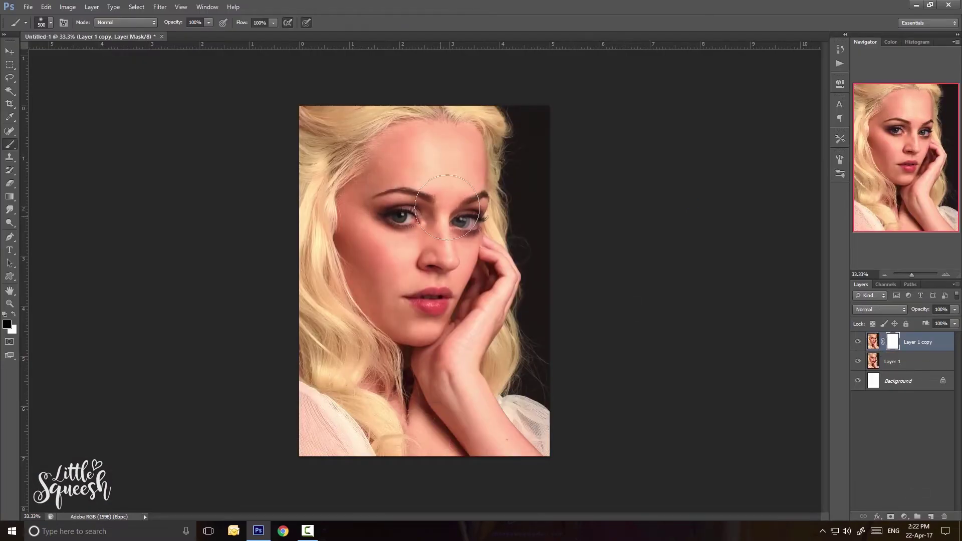
pyautogui.moveTo(514, 273); pyautogui.dragTo(486, 240)
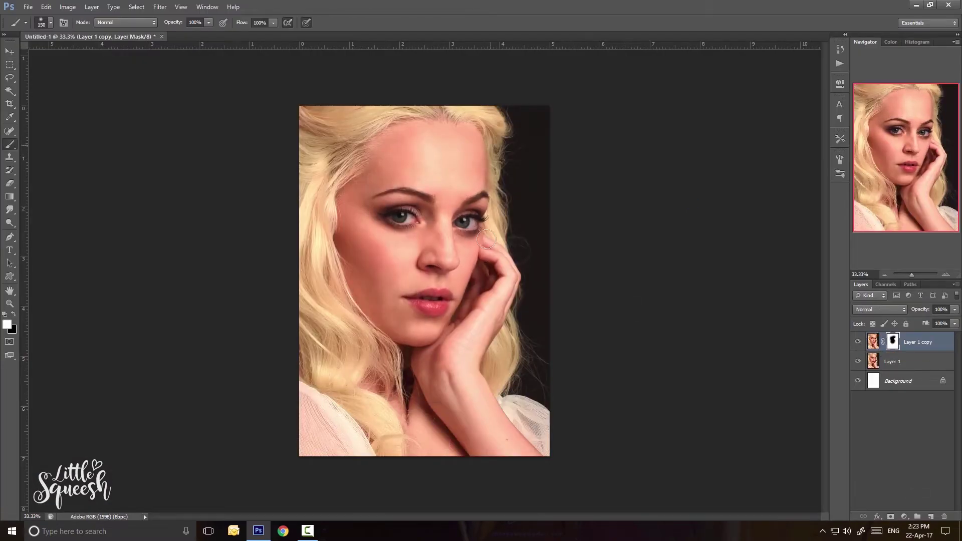
pyautogui.moveTo(453, 299); pyautogui.dragTo(436, 310)
pyautogui.press('x')
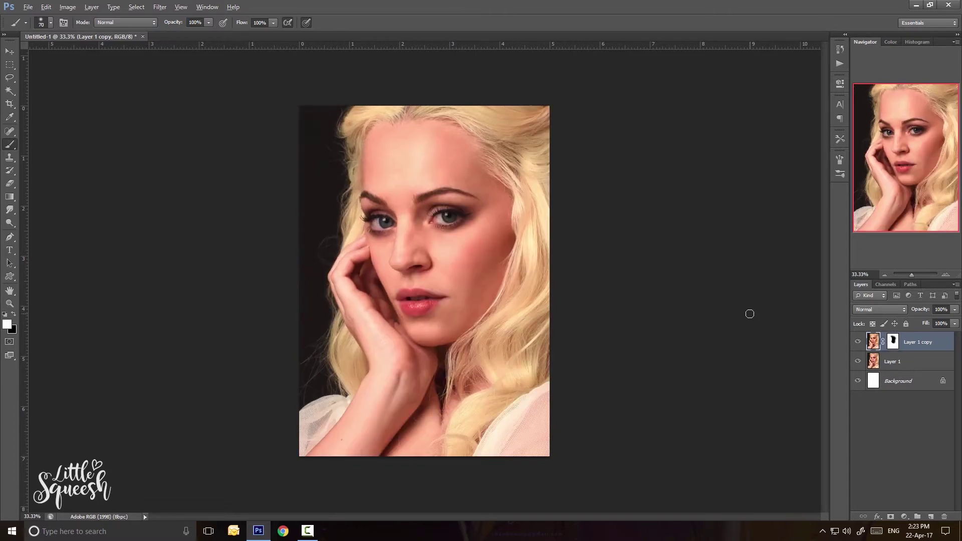
# Stamp the visible layers, copy the eye near the hand to a new layer and stretch it to about 107% width and 123% height.
pyautogui.hotkey('ctrl', 'shift', 'alt', 'e')
pyautogui.press('l')
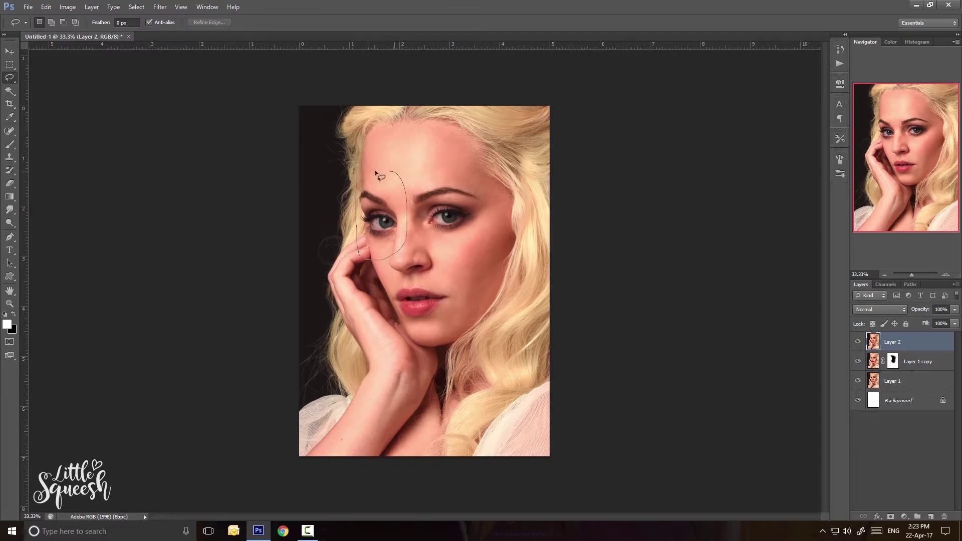
pyautogui.hotkey('ctrl', 'j')
pyautogui.hotkey('ctrl', 't')
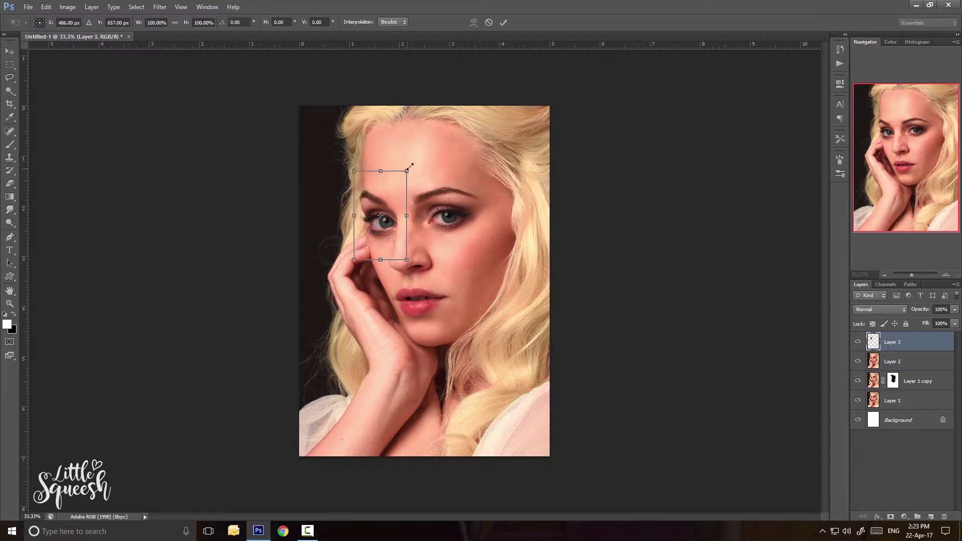
pyautogui.moveTo(409, 167); pyautogui.dragTo(412, 148)
pyautogui.moveTo(384, 238); pyautogui.dragTo(384, 251)
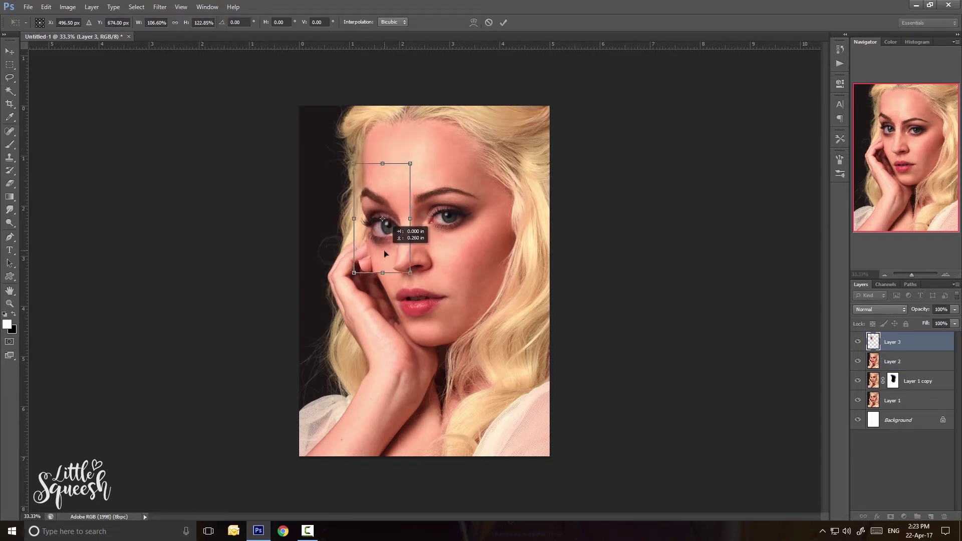
pyautogui.press('Return')
# Mask the copy of the eye near the hand and paint away its hard edges around the enlarged eye.
pyautogui.click(891, 516)
pyautogui.press('b')
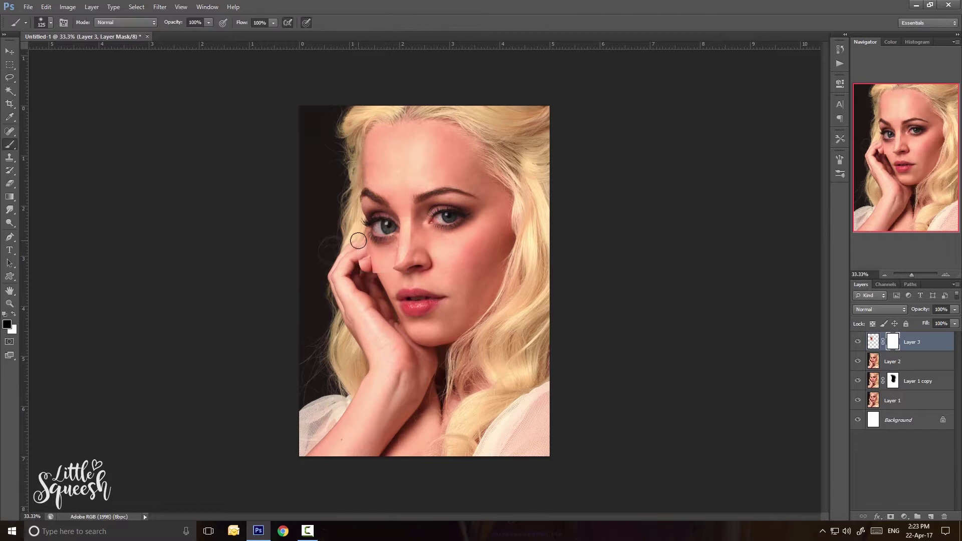
pyautogui.hotkey('ctrl', 'z')
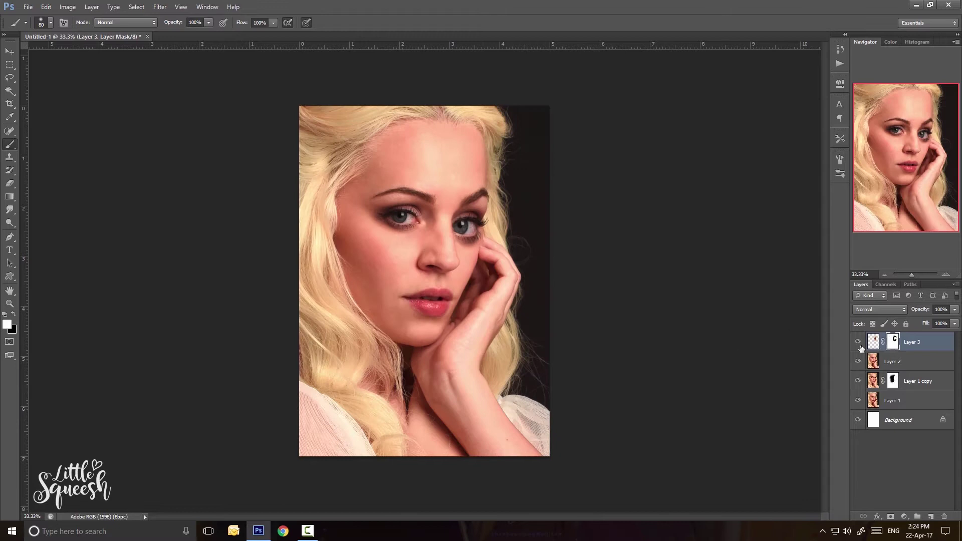
pyautogui.click(860, 346)
pyautogui.click(860, 346)
# Nudge the enlarged eye near the hand slightly upward and compare it with its layer hidden.
pyautogui.press('v')
pyautogui.moveTo(480, 247); pyautogui.dragTo(482, 244)
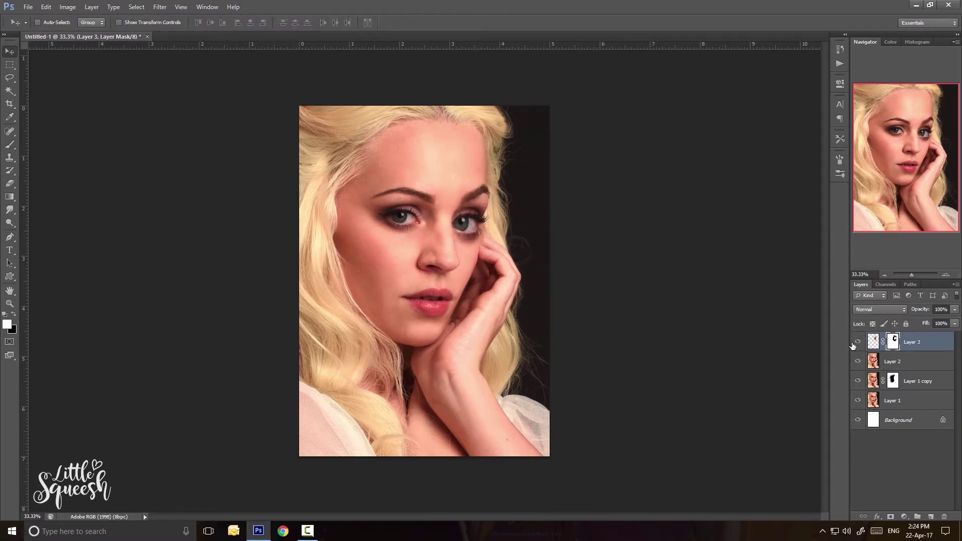
pyautogui.click(855, 345)
pyautogui.click(855, 344)
pyautogui.click(855, 344)
pyautogui.click(855, 344)
# Copy the lassoed area around the eye and brow away from the hand from Layer 2 to a new layer.
pyautogui.click(876, 368)
pyautogui.press('l')
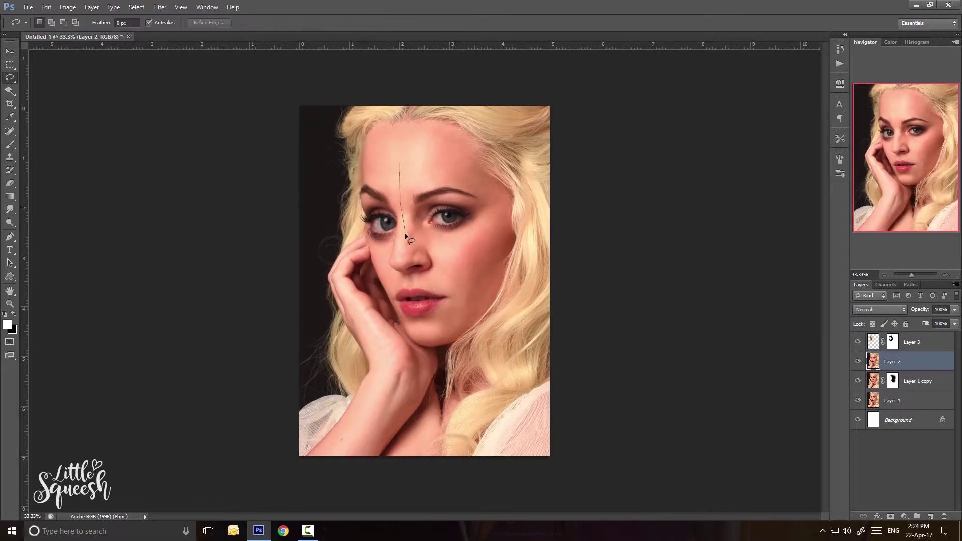
pyautogui.moveTo(411, 159); pyautogui.dragTo(397, 153)
pyautogui.hotkey('ctrl', 'j')
pyautogui.hotkey('ctrl', 't')
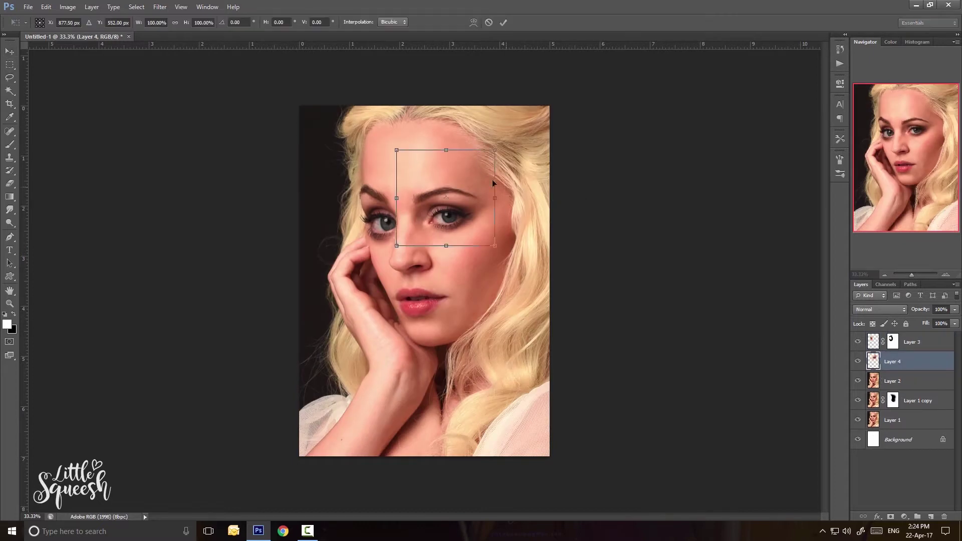
# Enlarge the eye and brow copy and reposition it over the original eye.
pyautogui.moveTo(496, 149); pyautogui.dragTo(449, 121)
pyautogui.press('Return')
pyautogui.press('v')
pyautogui.moveTo(458, 214)
pyautogui.mouseDown()
pyautogui.moveTo(402, 221)
pyautogui.moveTo(509, 222)
pyautogui.moveTo(449, 226)
pyautogui.mouseUp()
pyautogui.hotkey('ctrl', 't')
pyautogui.press('Return')
# Mask the eye and brow copy, paint away its visible edges and compare it with its layer hidden.
pyautogui.press('b')
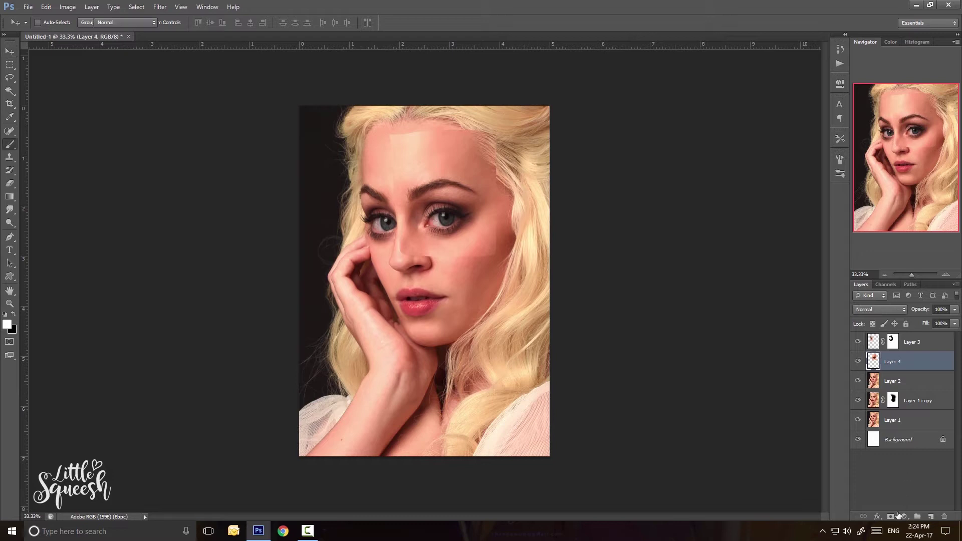
pyautogui.click(890, 516)
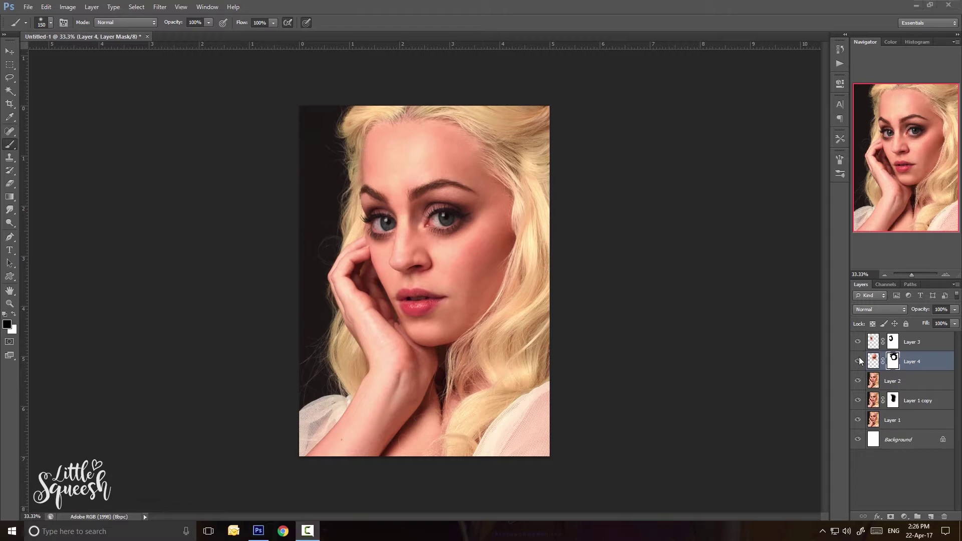
pyautogui.click(859, 359)
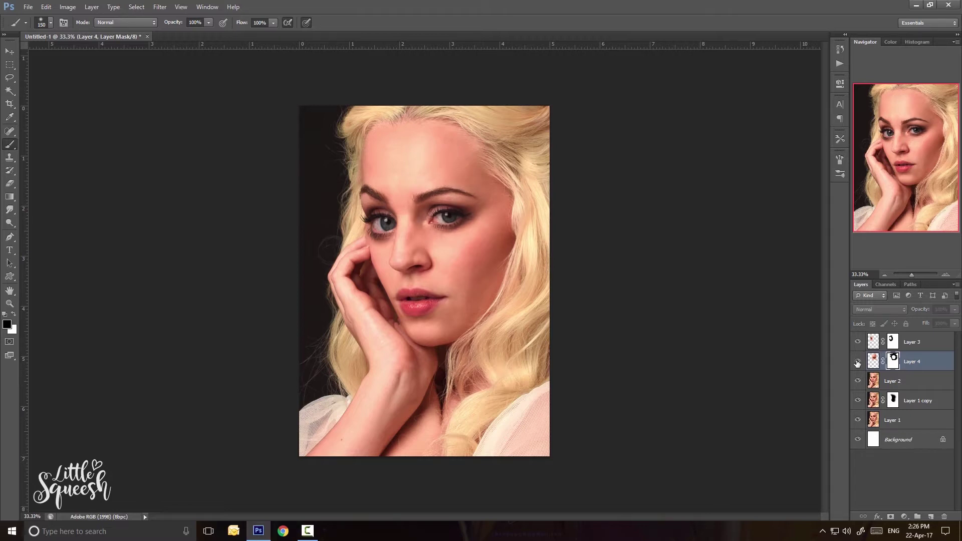
pyautogui.click(859, 359)
# Compare both enlarged eyes in a mirrored view and shift the eye and brow copy on Layer 4 slightly.
pyautogui.press('v')
pyautogui.hotkey('ctrl', 'shift', 'h')
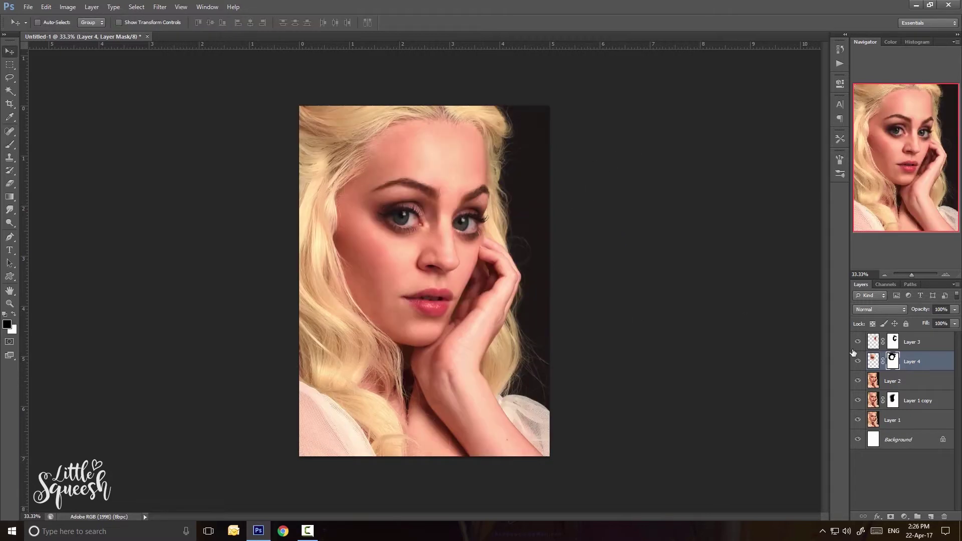
pyautogui.moveTo(858, 360); pyautogui.dragTo(857, 342)
pyautogui.moveTo(857, 343); pyautogui.dragTo(857, 362)
pyautogui.click(873, 363)
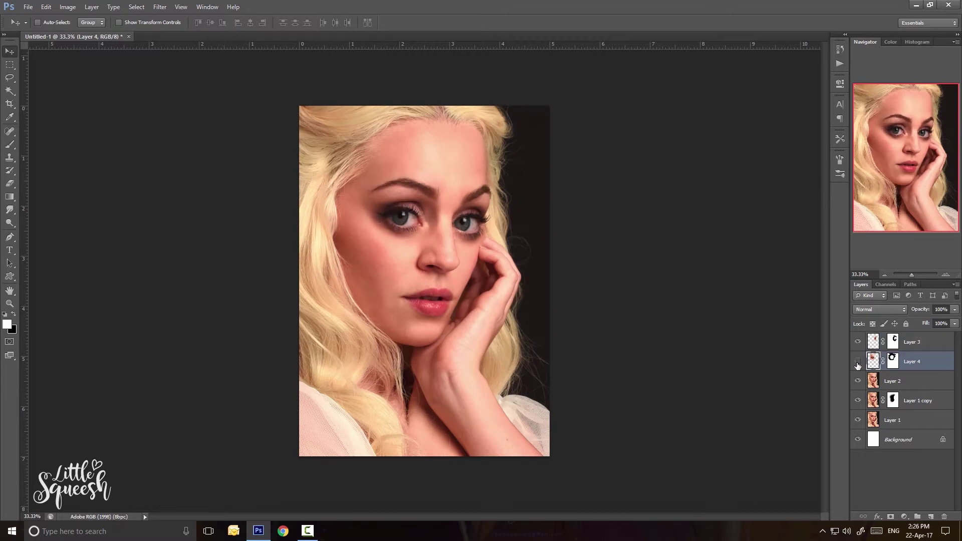
pyautogui.hotkey('ctrl', 'shift', 'h')
# Copy the lassoed mouth area from Layer 2 to a new layer.
pyautogui.click(878, 381)
pyautogui.press('l')
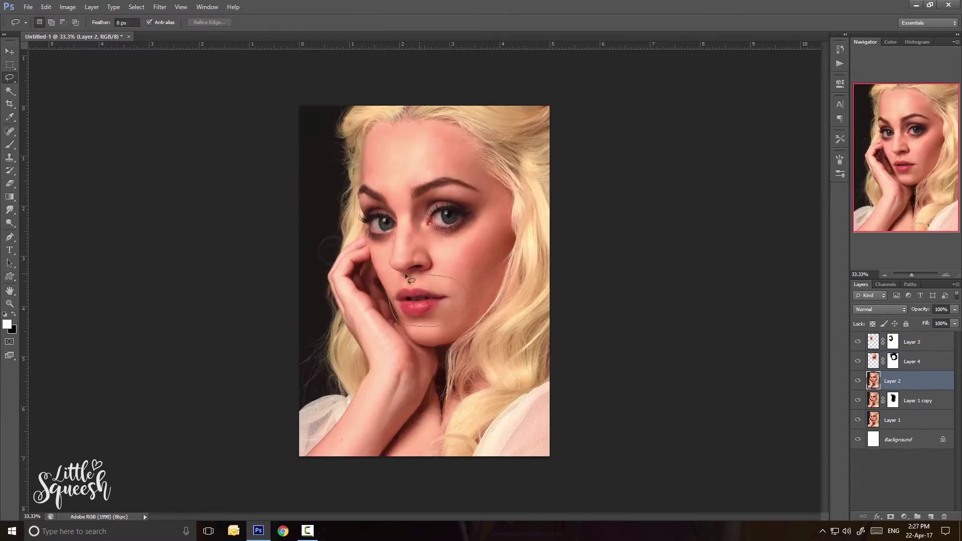
pyautogui.moveTo(405, 273); pyautogui.dragTo(421, 273)
pyautogui.hotkey('ctrl', 'j')
# Narrow the mouth copy slightly, then mask it and paint away its edges.
pyautogui.press('v')
pyautogui.hotkey('ctrl', 't')
pyautogui.moveTo(467, 300); pyautogui.dragTo(459, 300)
pyautogui.press('Return')
pyautogui.click(890, 516)
pyautogui.press('b')
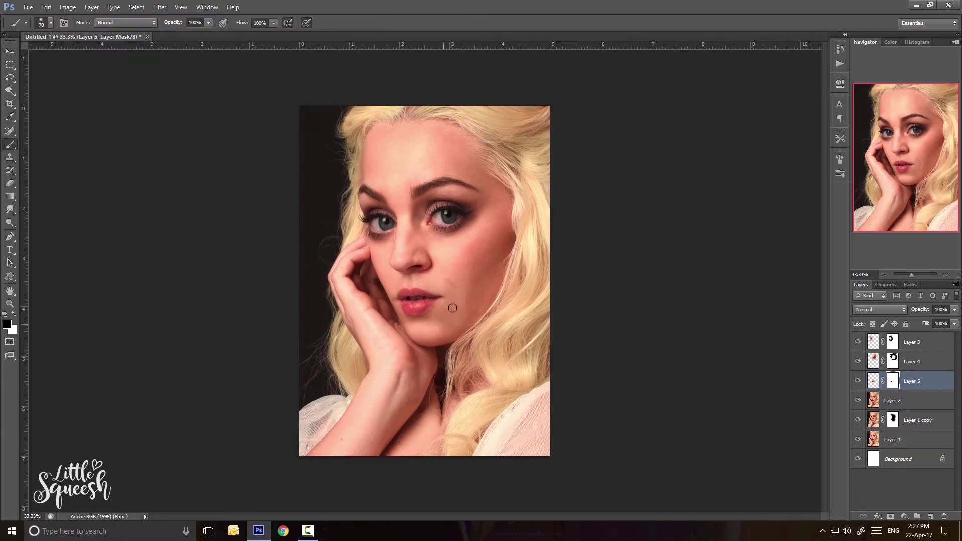
# Stamp all visible layers into a new layer at the top of the layer stack.
pyautogui.click(912, 342)
pyautogui.hotkey('ctrl', 'alt', 'shift', 'e')
pyautogui.press('l')
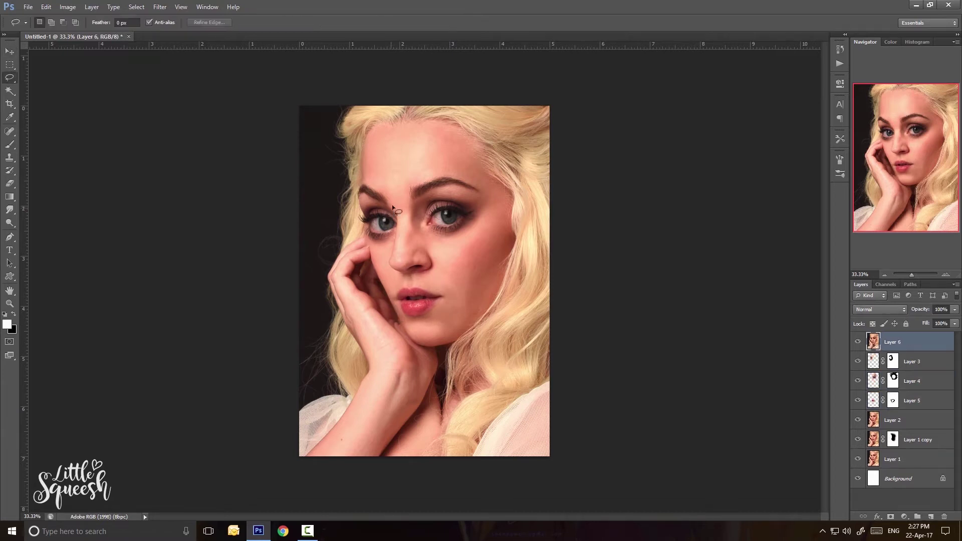
# Try reshaping the nose on a transformed copy, blending its edges with a layer mask.
pyautogui.hotkey('ctrl', 'j')
pyautogui.moveTo(394, 214)
pyautogui.mouseDown()
pyautogui.moveTo(406, 191)
pyautogui.moveTo(380, 195)
pyautogui.mouseUp()
pyautogui.hotkey('ctrl', 't')
pyautogui.press('Return')
pyautogui.click(891, 516)
pyautogui.press('b')
pyautogui.moveTo(393, 242); pyautogui.dragTo(417, 213)
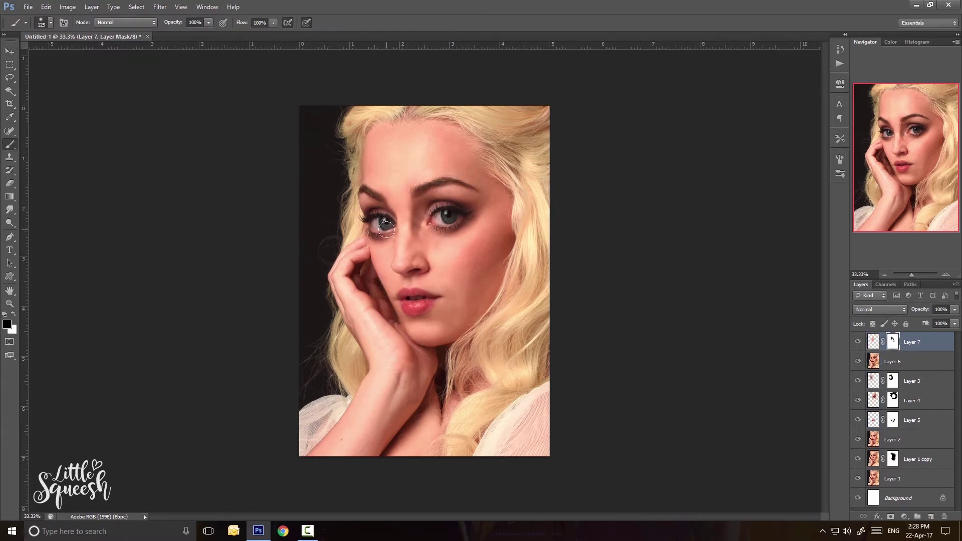
pyautogui.press('x')
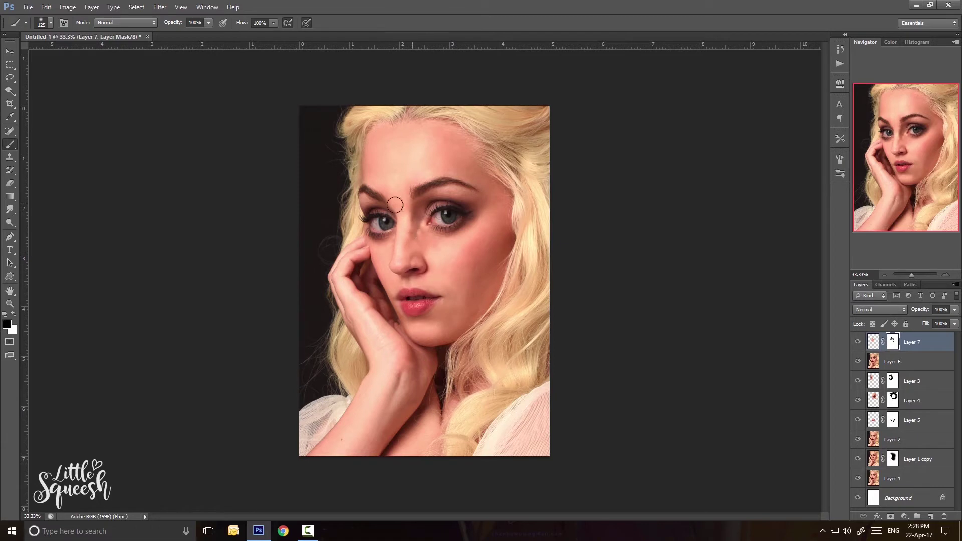
# Compare the reshaped nose with its layer hidden and undo the last several edits to it.
pyautogui.click(858, 343)
pyautogui.click(858, 343)
pyautogui.hotkey('ctrl', 'alt', 'z')
pyautogui.hotkey('ctrl', 'alt', 'z')
pyautogui.hotkey('ctrl', 'alt', 'z')
pyautogui.hotkey('ctrl', 'alt', 'z')
pyautogui.hotkey('ctrl', 'alt', 'z')
# Try repositioning the nose copy slightly and compare it in a mirrored view with Layer 7 toggled.
pyautogui.press('v')
pyautogui.moveTo(422, 260); pyautogui.dragTo(418, 262)
pyautogui.press('b')
pyautogui.hotkey('ctrl', 'shift', 'h')
pyautogui.click(858, 342)
pyautogui.press('v')
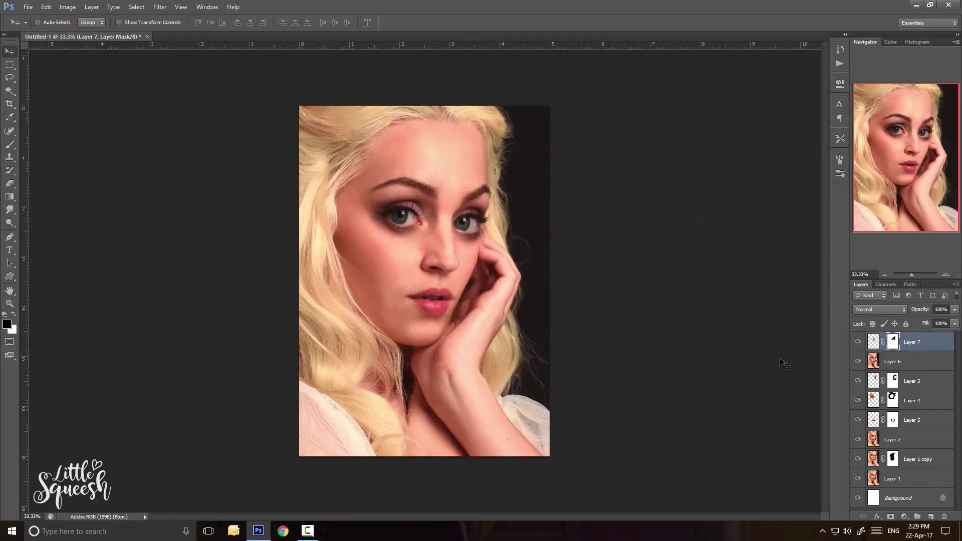
pyautogui.click(858, 342)
# Copy the lassoed nose area from Layer 6 to a new layer.
pyautogui.click(902, 362)
pyautogui.press('l')
pyautogui.moveTo(460, 205); pyautogui.dragTo(468, 205)
pyautogui.hotkey('ctrl', 'j')
# Open the nose copy in Liquify and push its side inward with a 400 px brush.
pyautogui.click(160, 7)
pyautogui.click(172, 77)
pyautogui.press('[')
pyautogui.press('[')
pyautogui.press('[')
pyautogui.press('[')
pyautogui.moveTo(411, 230); pyautogui.dragTo(424, 232)
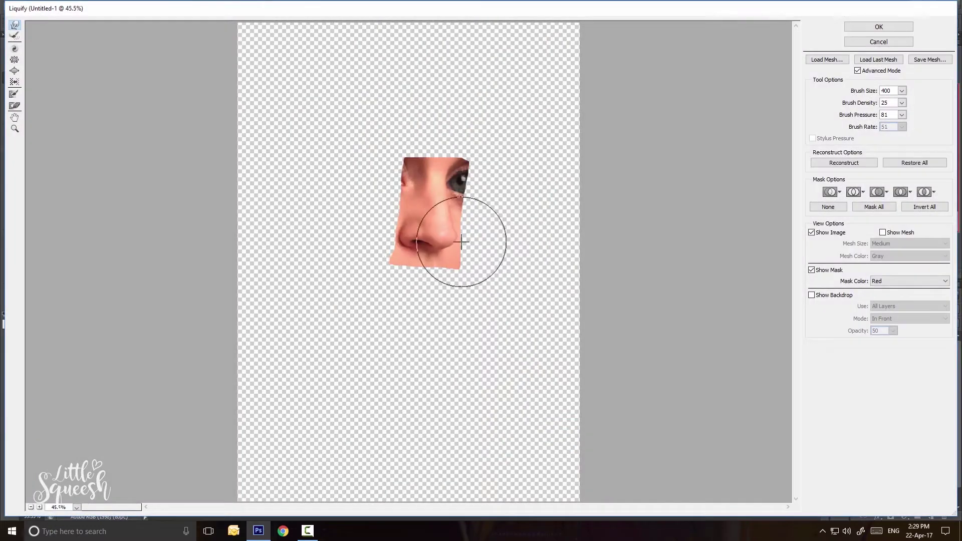
# Refine the nose contours with a 100 px Liquify brush and apply the filter.
pyautogui.press('[')
pyautogui.press('[')
pyautogui.press('[')
pyautogui.press('[')
pyautogui.scroll(4, 449, 242)
pyautogui.hotkey('ctrl', '-')
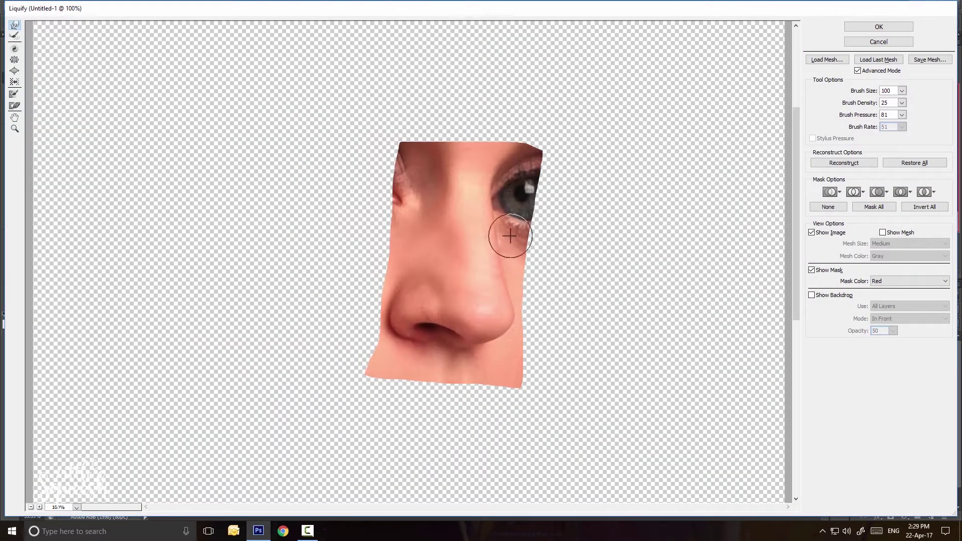
pyautogui.press('s')
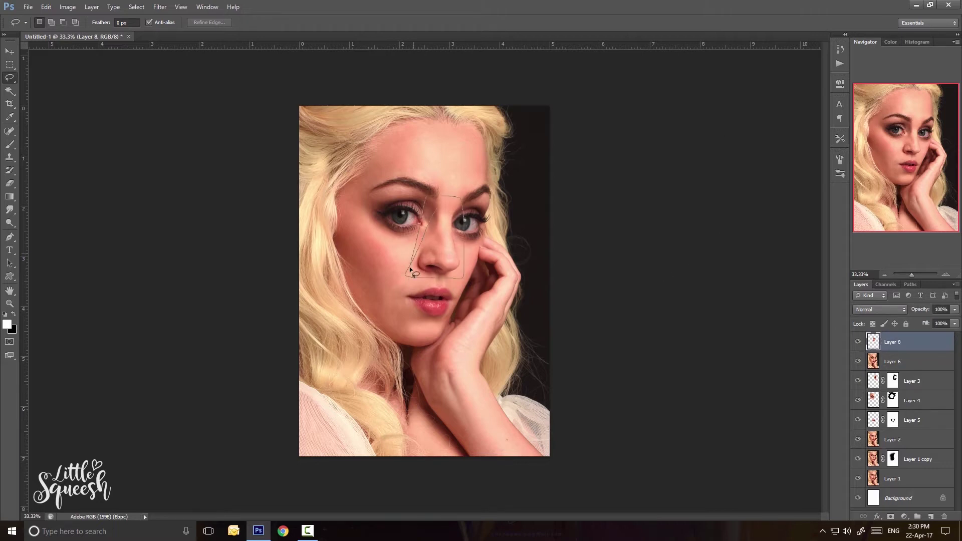
# Try transforming a lassoed copy of the nose, adjacent eye and brow, then cancel the transform and undo.
pyautogui.moveTo(410, 269); pyautogui.dragTo(407, 274)
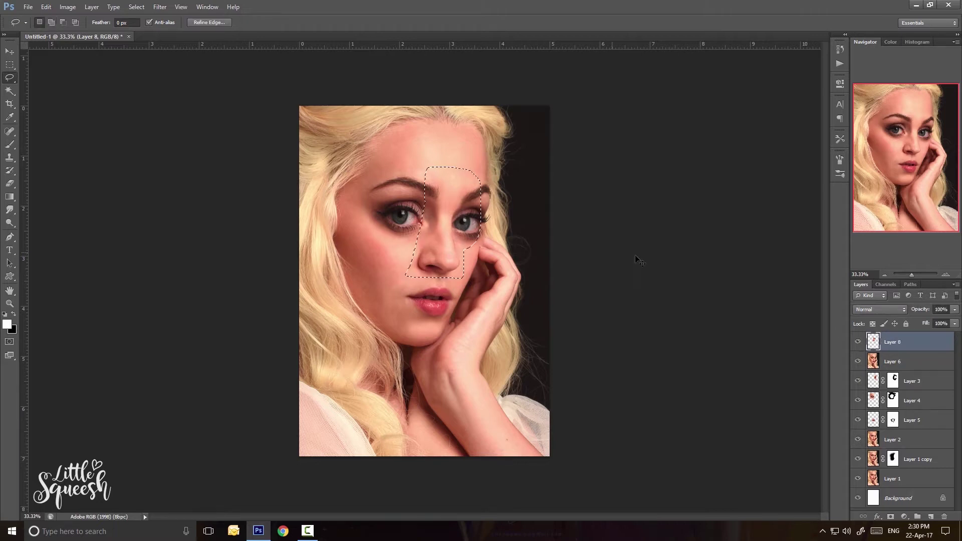
pyautogui.hotkey('ctrl', 'j')
pyautogui.hotkey('ctrl', 't')
pyautogui.moveTo(471, 211); pyautogui.dragTo(468, 221)
pyautogui.press('Escape')
pyautogui.hotkey('ctrl', 'z')
# Try scaling a lassoed nose copy to about 95%, compare it with its layer hidden, and undo the attempt.
pyautogui.moveTo(396, 248); pyautogui.dragTo(419, 201)
pyautogui.hotkey('ctrl', 'j')
pyautogui.hotkey('ctrl', 't')
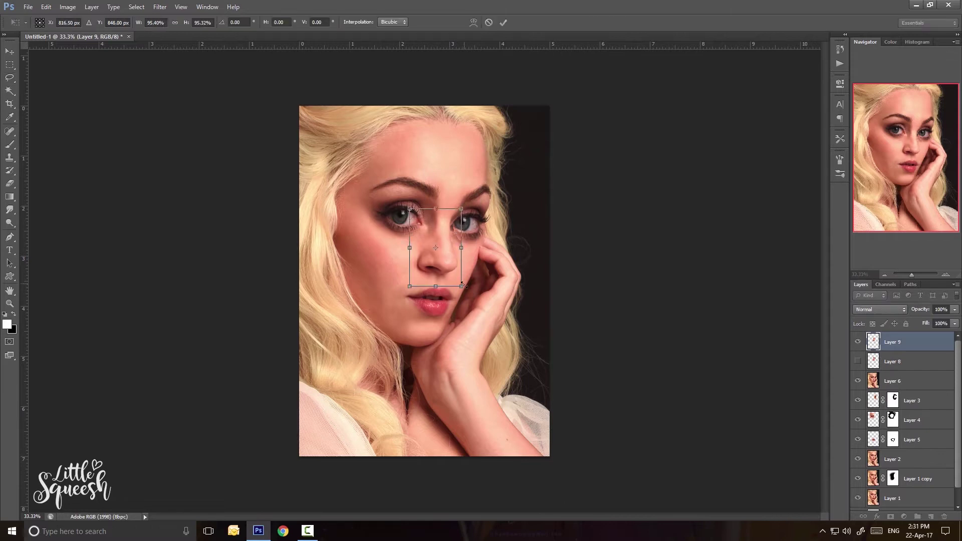
pyautogui.press('Return')
pyautogui.click(858, 342)
pyautogui.hotkey('ctrl', 'alt', 'z')
pyautogui.hotkey('ctrl', 'alt', 'z')
# Clear the selection, duplicate Layer 6 and merge the duplicate with the liquified nose on Layer 8.
pyautogui.hotkey('ctrl', 'd')
pyautogui.click(930, 360)
pyautogui.hotkey('ctrl', 'j')
pyautogui.keyDown('shift'); pyautogui.click(885, 343); pyautogui.keyUp('shift')
pyautogui.hotkey('ctrl', 'e')
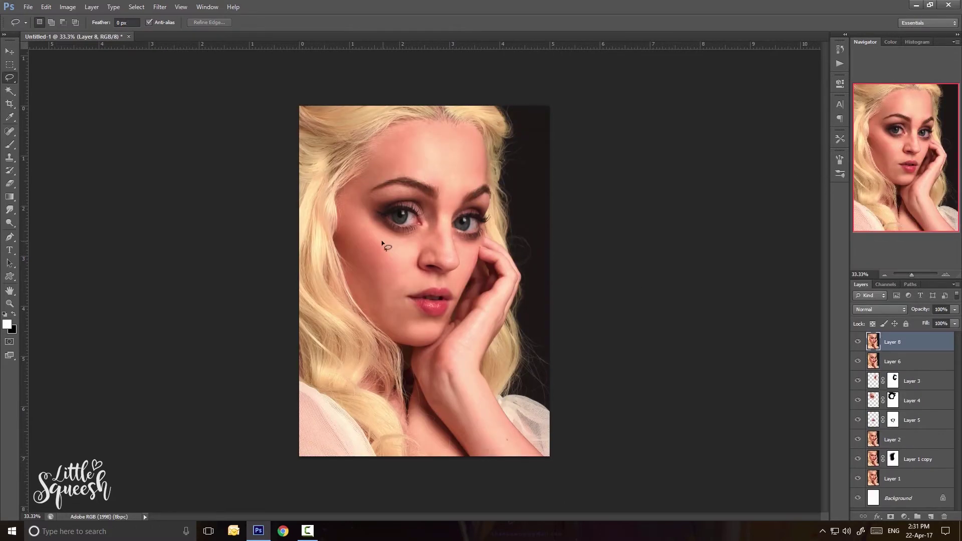
# Copy the lassoed area around the nose to a new layer and transform it so the nose sits slightly lower.
pyautogui.moveTo(380, 236); pyautogui.dragTo(385, 231)
pyautogui.hotkey('ctrl', 'j')
pyautogui.hotkey('ctrl', 't')
pyautogui.moveTo(463, 276); pyautogui.dragTo(462, 281)
pyautogui.press('Return')
# Mask the lowered nose copy, paint away its surrounding edges and finish adjusting its position with Free Transform.
pyautogui.click(890, 517)
pyautogui.press('b')
pyautogui.moveTo(468, 194)
pyautogui.mouseDown()
pyautogui.moveTo(392, 226)
pyautogui.moveTo(380, 286)
pyautogui.mouseUp()
pyautogui.press('v')
pyautogui.press('b')
pyautogui.press('v')
pyautogui.hotkey('ctrl', 't')
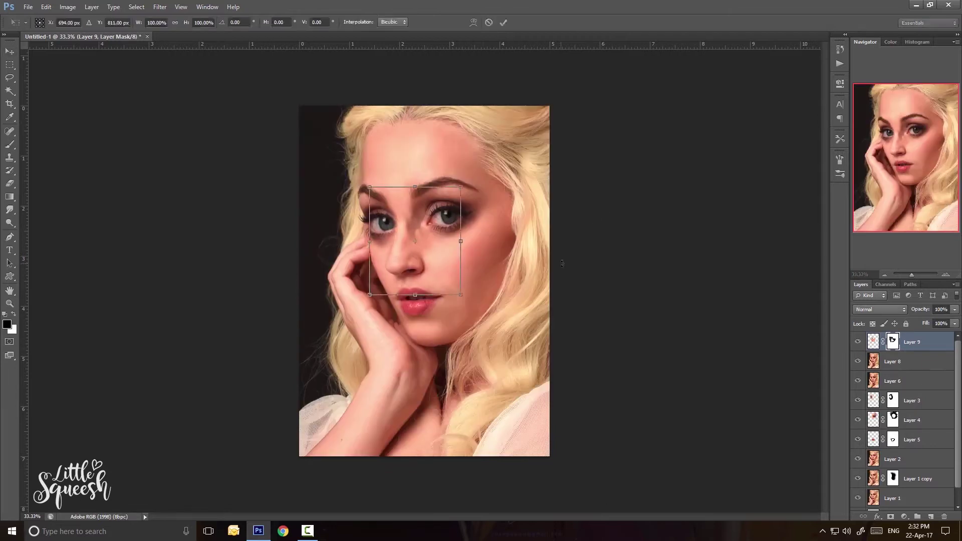
pyautogui.press('Return')
# Mirror the view and stamp all visible layers into a new top layer.
pyautogui.hotkey('ctrl', 'alt', 'shift', 'h')
pyautogui.hotkey('ctrl', 'alt', 'shift', 'e')
pyautogui.press('x')
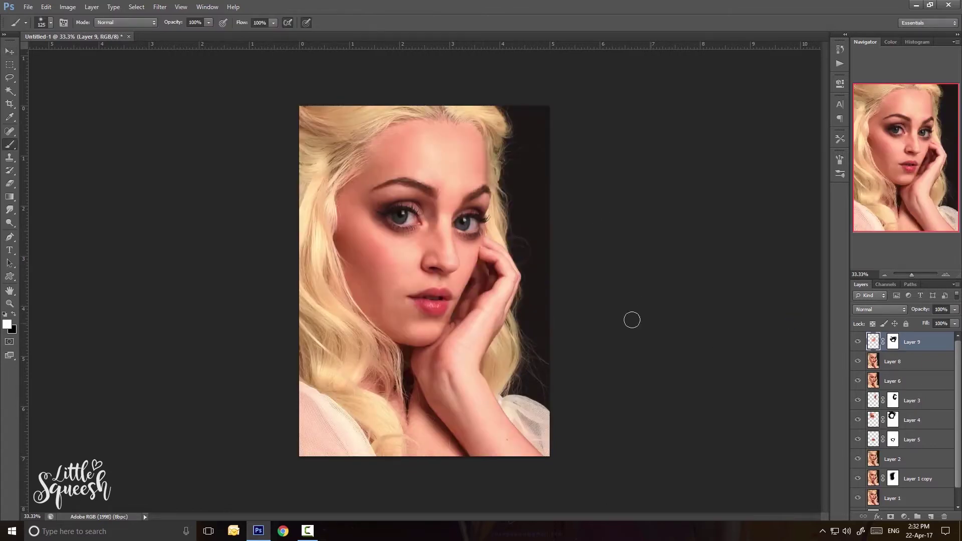
# Lasso the nose area, push the nose tip slightly inward with Liquify's Forward Warp tool using a smaller brush, and clear the selection.
pyautogui.press('l')
pyautogui.moveTo(424, 216); pyautogui.dragTo(426, 217)
pyautogui.hotkey('ctrl', 'shift', 'x')
pyautogui.press(']')
pyautogui.press(']')
pyautogui.press(']')
pyautogui.press(']')
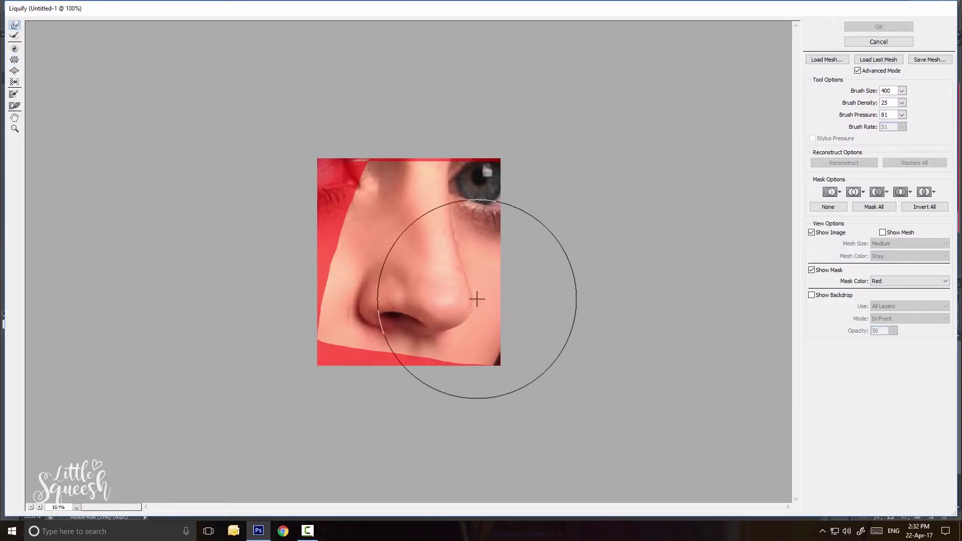
pyautogui.press('[')
pyautogui.press('[')
pyautogui.press('[')
pyautogui.press('[')
pyautogui.moveTo(477, 299); pyautogui.dragTo(460, 301)
pyautogui.click(879, 26)
pyautogui.hotkey('ctrl', 'd')
# Try mirroring the view, step back through the last two changes and clear the selection again.
pyautogui.hotkey('ctrl', 'alt', 'shift', 'h')
pyautogui.hotkey('ctrl', 'alt', 'z')
pyautogui.hotkey('ctrl', 'alt', 'z')
pyautogui.hotkey('ctrl', 'd')
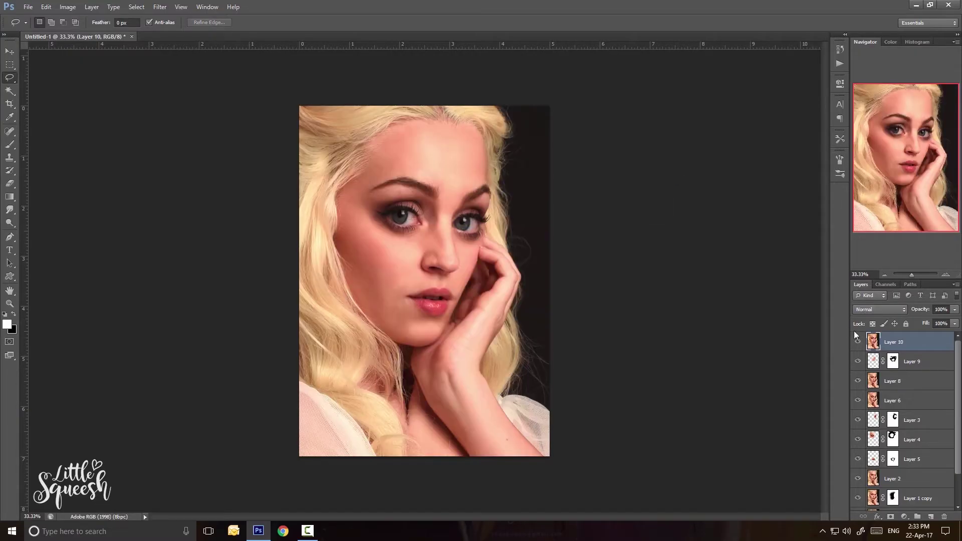
# Compare the reshaped portrait with the original photo by temporarily isolating the bottom layer.
pyautogui.scroll(-3, 858, 346)
pyautogui.keyDown('alt'); pyautogui.click(858, 485); pyautogui.keyUp('alt')
pyautogui.keyDown('alt'); pyautogui.click(858, 485); pyautogui.keyUp('alt')
pyautogui.scroll(3, 903, 421)
# Duplicate Layer 10 and reshape the mouth on the copy in Liquify with a 200 px Forward Warp brush.
pyautogui.hotkey('ctrl', 'j')
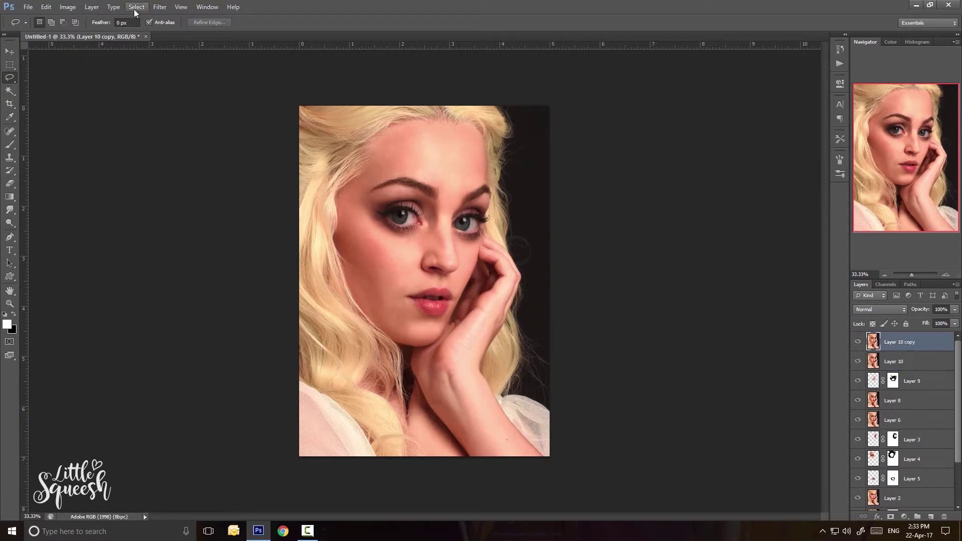
pyautogui.click(160, 7)
pyautogui.click(210, 74)
pyautogui.click(15, 71)
pyautogui.click(407, 300)
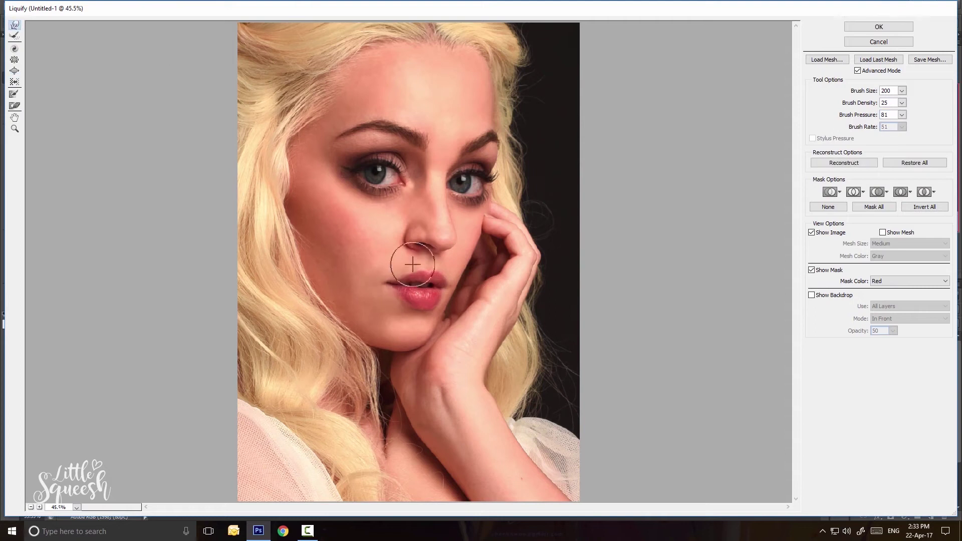
pyautogui.press('Return')
# Duplicate the liquified layer, copy the lassoed mouth area to a new layer and blend its edges with a layer mask.
pyautogui.hotkey('ctrl', 'alt', 'shift', 'h')
pyautogui.hotkey('ctrl', 'j')
pyautogui.moveTo(444, 325)
pyautogui.mouseDown()
pyautogui.moveTo(389, 282)
pyautogui.moveTo(444, 324)
pyautogui.mouseUp()
pyautogui.hotkey('ctrl', 'j')
pyautogui.press('v')
pyautogui.click(891, 517)
pyautogui.press('b')
pyautogui.press('v')
# Adjust the masked mouth copy with Free Transform and check the result in the mirrored view.
pyautogui.hotkey('ctrl', 'alt', 'shift', 'h')
pyautogui.hotkey('ctrl', 't')
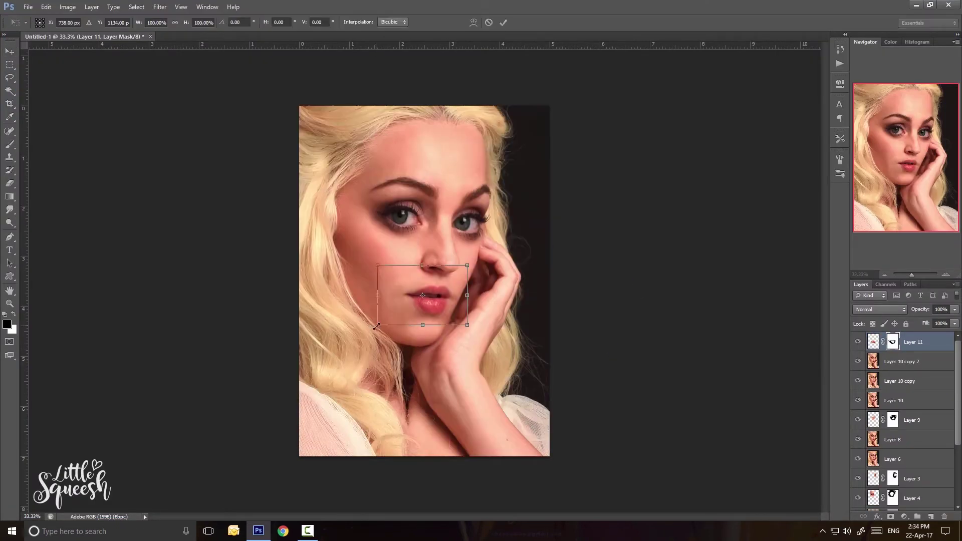
pyautogui.press('Return')
pyautogui.moveTo(583, 280); pyautogui.dragTo(582, 283)
pyautogui.scroll(-5, 863, 451)
pyautogui.hotkey('ctrl', 'alt', 'shift', 'h')
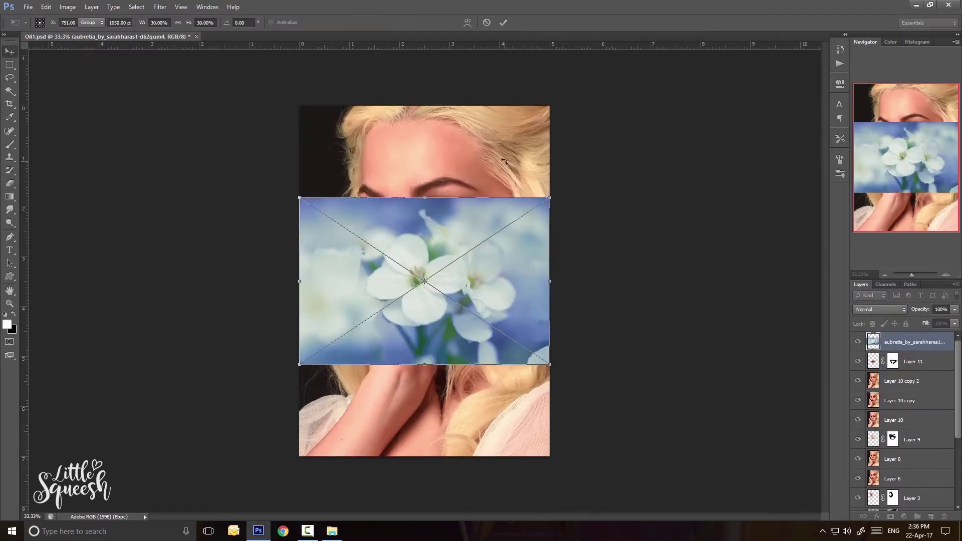
# Place the blue flower picture at 30% scale, add a layer mask and brush its edges softly away around the portrait.
pyautogui.press('Return')
pyautogui.click(890, 517)
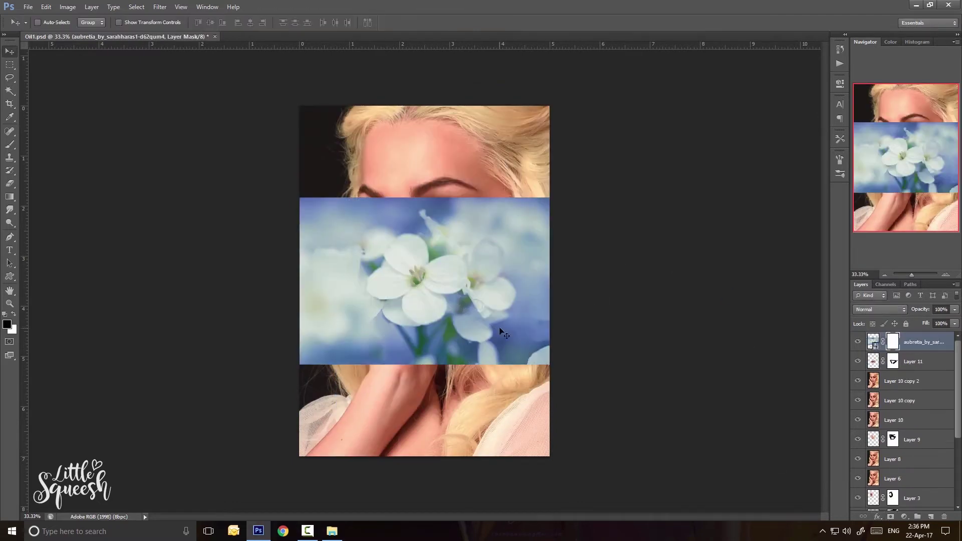
pyautogui.press('b')
pyautogui.press('x')
pyautogui.moveTo(323, 210)
pyautogui.mouseDown()
pyautogui.moveTo(323, 351)
pyautogui.moveTo(504, 416)
pyautogui.moveTo(278, 197)
pyautogui.moveTo(339, 348)
pyautogui.mouseUp()
pyautogui.press(']')
pyautogui.press(']')
pyautogui.press(']')
pyautogui.press(']')
pyautogui.press('x')
pyautogui.moveTo(339, 281)
pyautogui.mouseDown()
pyautogui.moveTo(490, 283)
pyautogui.moveTo(472, 284)
pyautogui.moveTo(540, 403)
pyautogui.mouseUp()
pyautogui.press('[')
pyautogui.press('[')
pyautogui.press('[')
pyautogui.press('[')
pyautogui.press('[')
pyautogui.press('[')
pyautogui.press('x')
# Duplicate the masked flower layer, flip the copy horizontally and move it up over the hair beside the chin.
pyautogui.press('v')
pyautogui.hotkey('ctrl', 'j')
pyautogui.hotkey('ctrl', 't')
pyautogui.rightClick(591, 471)
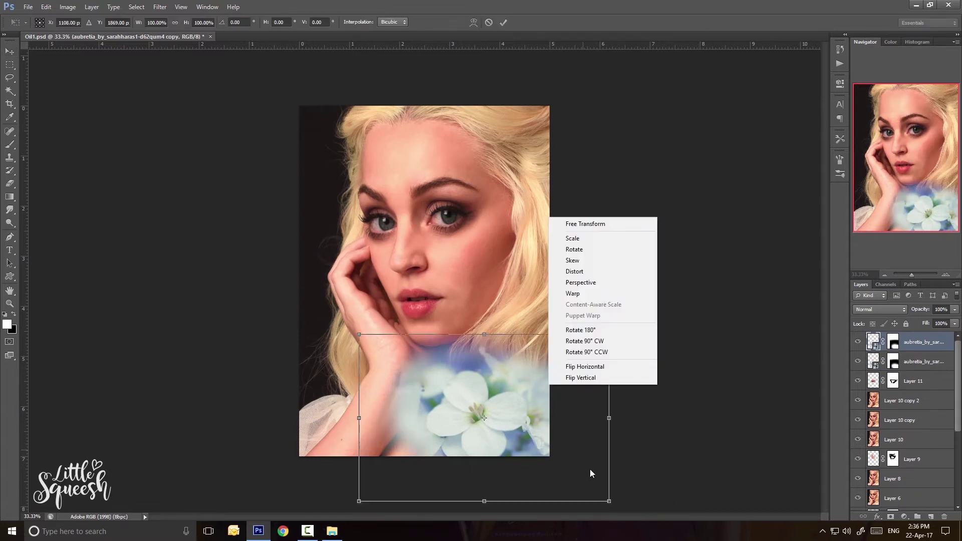
pyautogui.click(596, 372)
pyautogui.press('Return')
pyautogui.moveTo(496, 415); pyautogui.dragTo(553, 326)
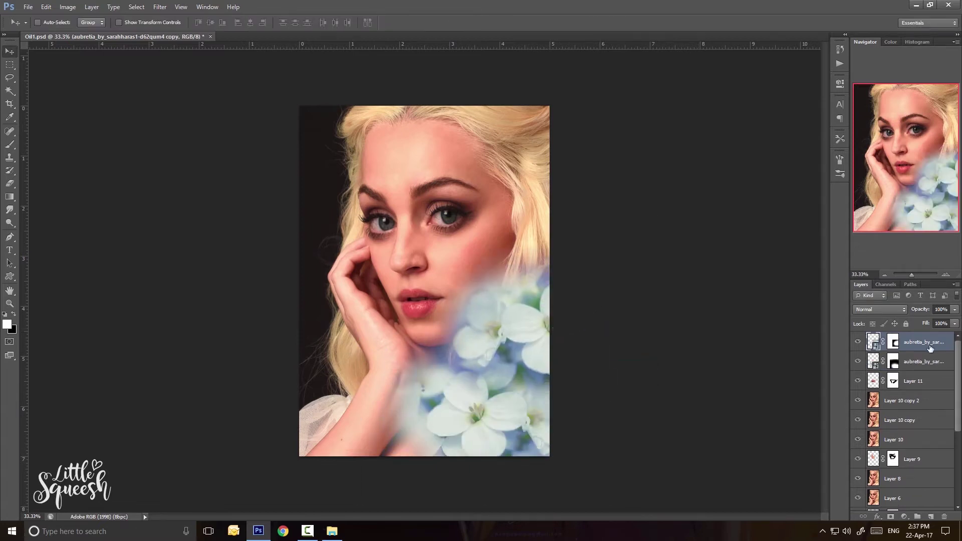
# Put the flower copy beneath the original flower layer, scale it to 74.6% and reposition it over the lower hair.
pyautogui.moveTo(931, 346); pyautogui.dragTo(926, 369)
pyautogui.moveTo(561, 302); pyautogui.dragTo(531, 285)
pyautogui.hotkey('ctrl', 't')
pyautogui.moveTo(635, 232); pyautogui.dragTo(572, 276)
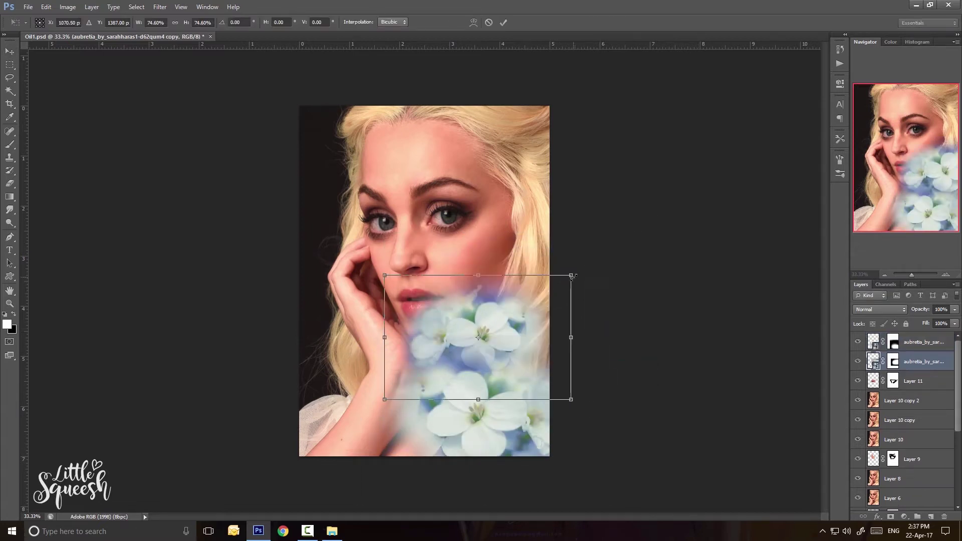
pyautogui.press('Return')
pyautogui.moveTo(488, 314); pyautogui.dragTo(521, 324)
# Paint on the upper flower layer's mask to blend the overlap, and move both flower layers slightly lower.
pyautogui.click(893, 362)
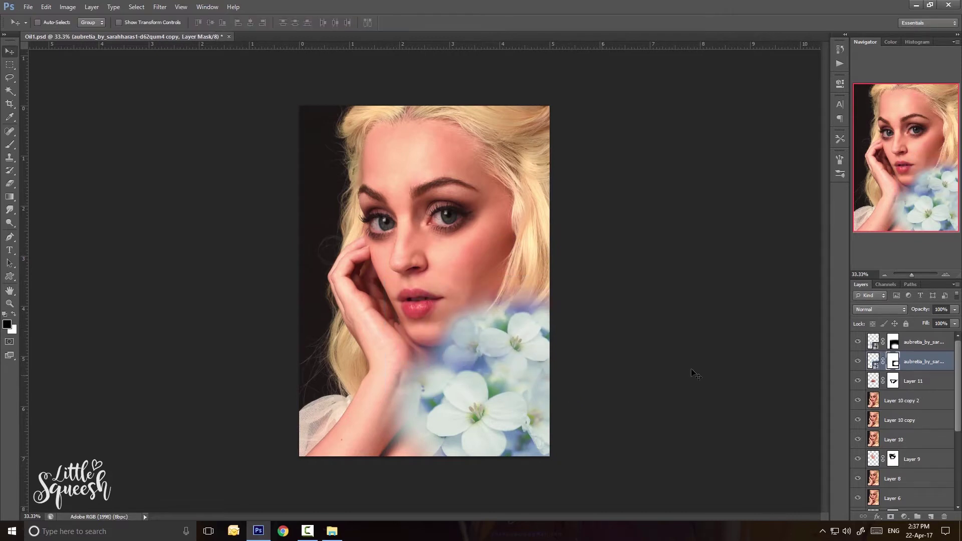
pyautogui.click(892, 342)
pyautogui.press('b')
pyautogui.moveTo(511, 371)
pyautogui.mouseDown()
pyautogui.moveTo(496, 365)
pyautogui.moveTo(513, 382)
pyautogui.mouseUp()
pyautogui.press('v')
pyautogui.keyDown('shift'); pyautogui.click(924, 362); pyautogui.keyUp('shift')
pyautogui.moveTo(545, 326); pyautogui.dragTo(548, 350)
# Duplicate both flower layers, flip the copies horizontally for the opposite side of the portrait and group them.
pyautogui.hotkey('ctrl', 'j')
pyautogui.hotkey('ctrl', 't')
pyautogui.rightClick(545, 393)
pyautogui.click(548, 368)
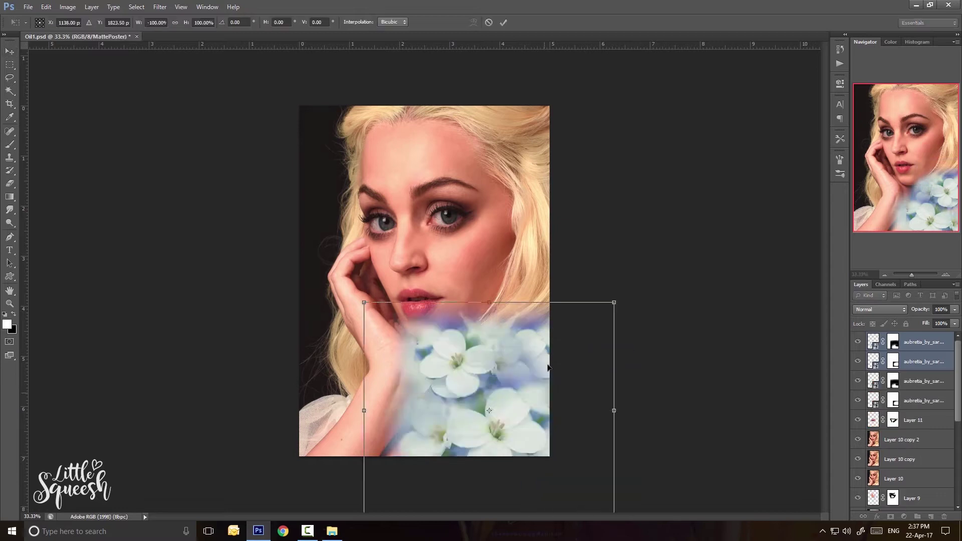
pyautogui.press('Return')
pyautogui.hotkey('ctrl', 'g')
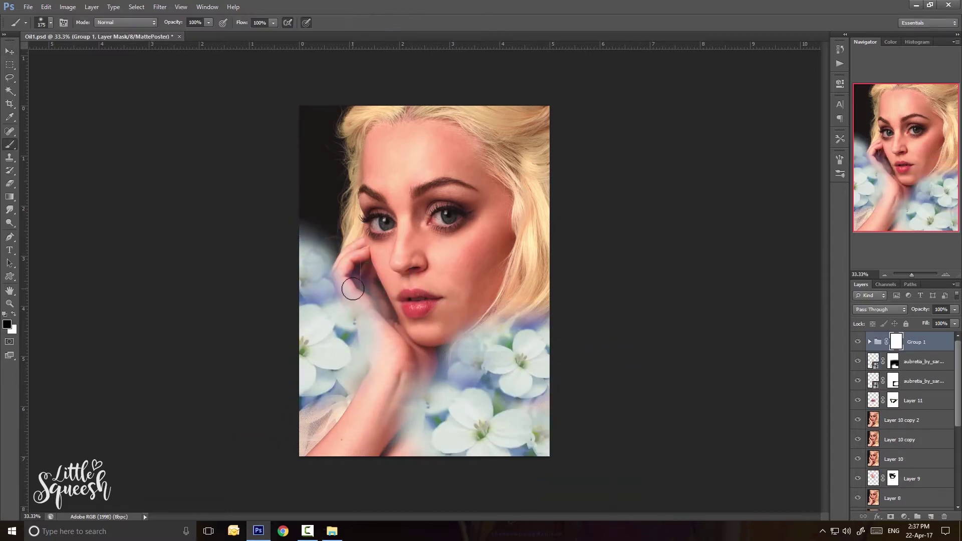
# Group the two original flower layers and move the group about 0.3 in lower.
pyautogui.click(928, 364)
pyautogui.keyDown('shift'); pyautogui.click(927, 382); pyautogui.keyUp('shift')
pyautogui.hotkey('ctrl', 'g')
pyautogui.moveTo(522, 368); pyautogui.dragTo(514, 379)
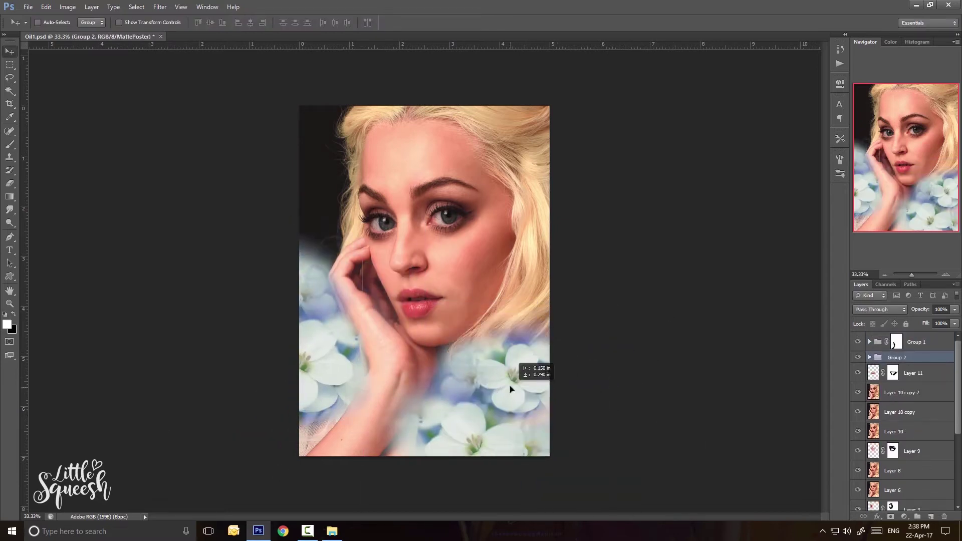
# Add a layer mask to Group 2 and fade the upper flowers of both groups with gradients on their masks.
pyautogui.click(891, 517)
pyautogui.press('g')
pyautogui.moveTo(519, 326); pyautogui.dragTo(489, 406)
pyautogui.click(897, 341)
pyautogui.moveTo(353, 267); pyautogui.dragTo(354, 258)
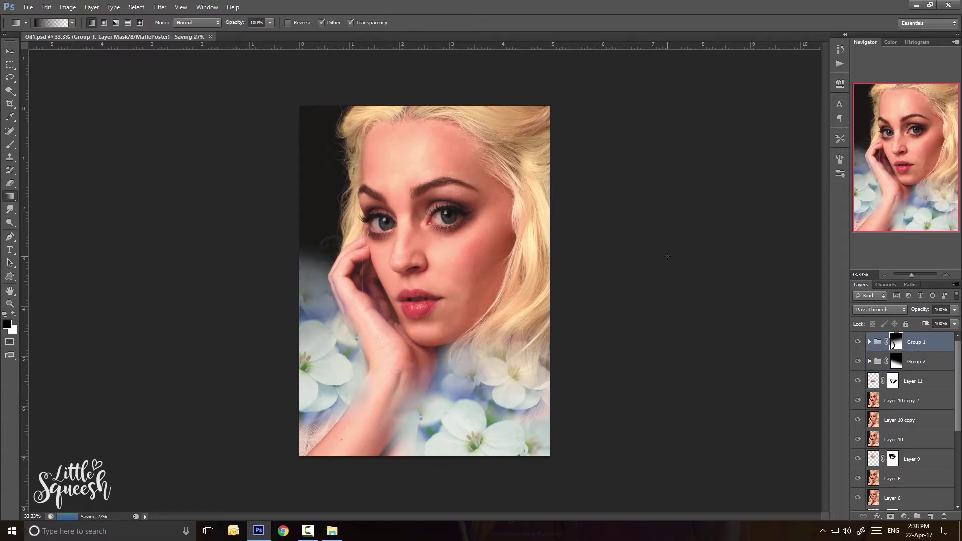
# Paint on the Group 2 mask to remove the flowers covering the forearm, and return to the Group 1 mask.
pyautogui.press('b')
pyautogui.press('x')
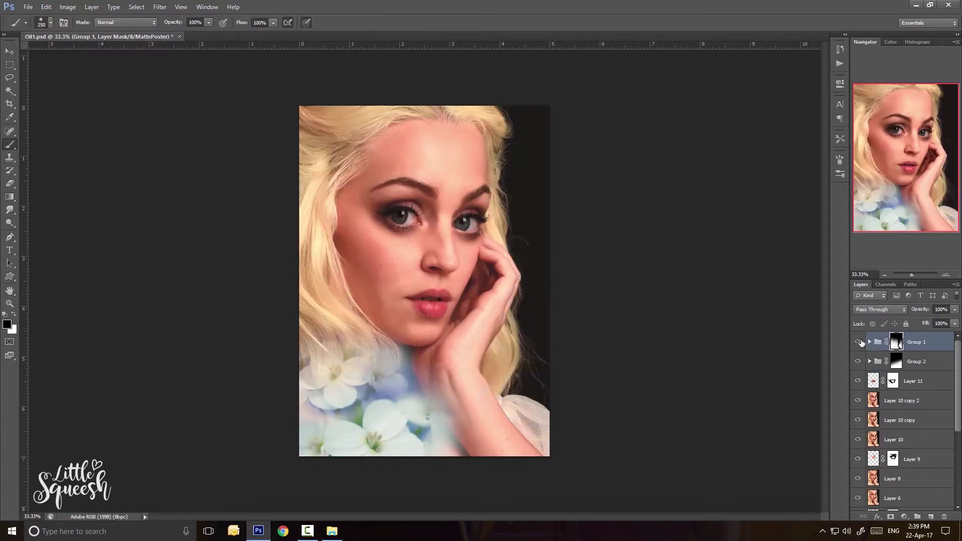
pyautogui.click(916, 361)
pyautogui.moveTo(443, 382); pyautogui.dragTo(449, 411)
pyautogui.click(897, 342)
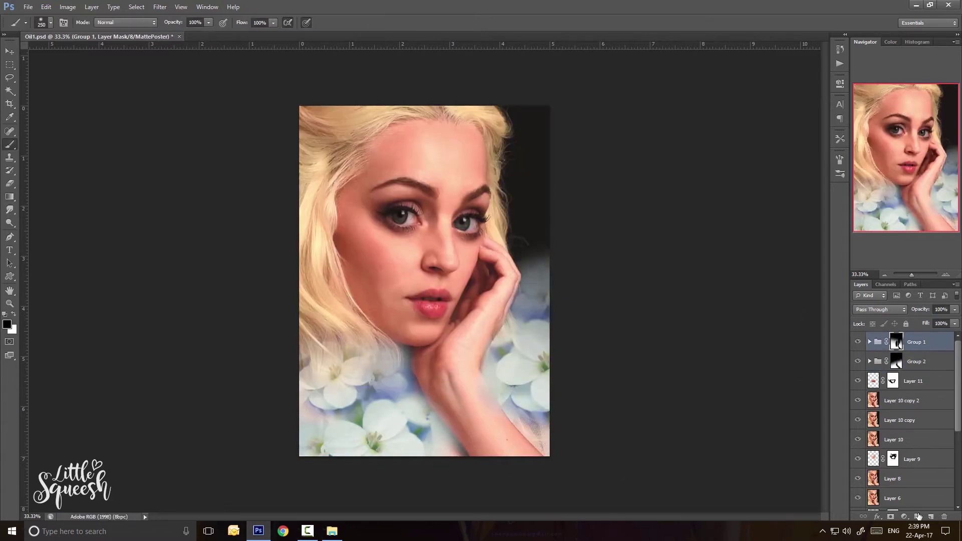
# Create a new layer, sample the blue from the flower background and paint over the dark backdrop with a larger brush.
pyautogui.click(931, 517)
pyautogui.keyDown('alt'); pyautogui.click(532, 304); pyautogui.keyUp('alt')
pyautogui.press(']')
pyautogui.press(']')
pyautogui.press(']')
pyautogui.moveTo(535, 225)
pyautogui.mouseDown()
pyautogui.moveTo(526, 116)
pyautogui.moveTo(531, 173)
pyautogui.mouseUp()
# Sample a pale flower colour and apply it as a reduced-opacity gradient from the upper corner across the blue backdrop.
pyautogui.keyDown('alt'); pyautogui.click(407, 405); pyautogui.keyUp('alt')
pyautogui.press('g')
pyautogui.moveTo(564, 95); pyautogui.dragTo(471, 231)
pyautogui.hotkey('ctrl', 'z')
pyautogui.click(270, 23)
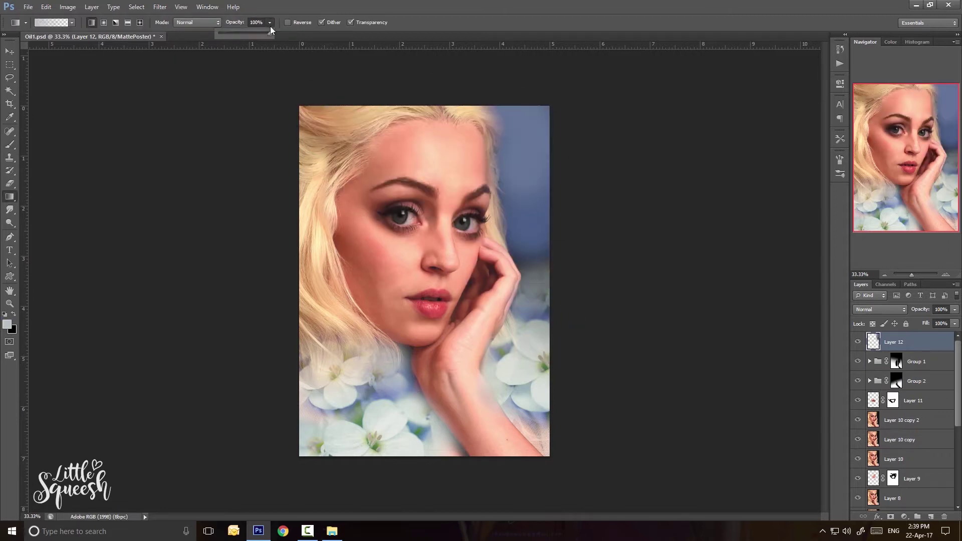
pyautogui.moveTo(271, 30); pyautogui.dragTo(241, 30)
pyautogui.moveTo(564, 95); pyautogui.dragTo(494, 216)
# Switch to the Eraser and compare the composite with the original photo by isolating the bottom layer.
pyautogui.press('b')
pyautogui.press('e')
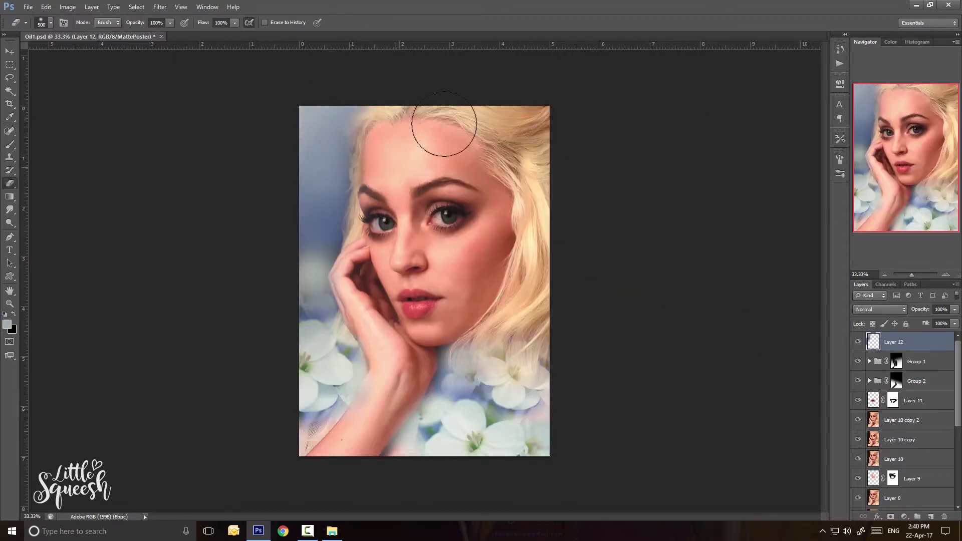
pyautogui.scroll(-5, 870, 401)
pyautogui.keyDown('alt'); pyautogui.click(859, 482); pyautogui.keyUp('alt')
pyautogui.keyDown('alt'); pyautogui.click(858, 483); pyautogui.keyUp('alt')
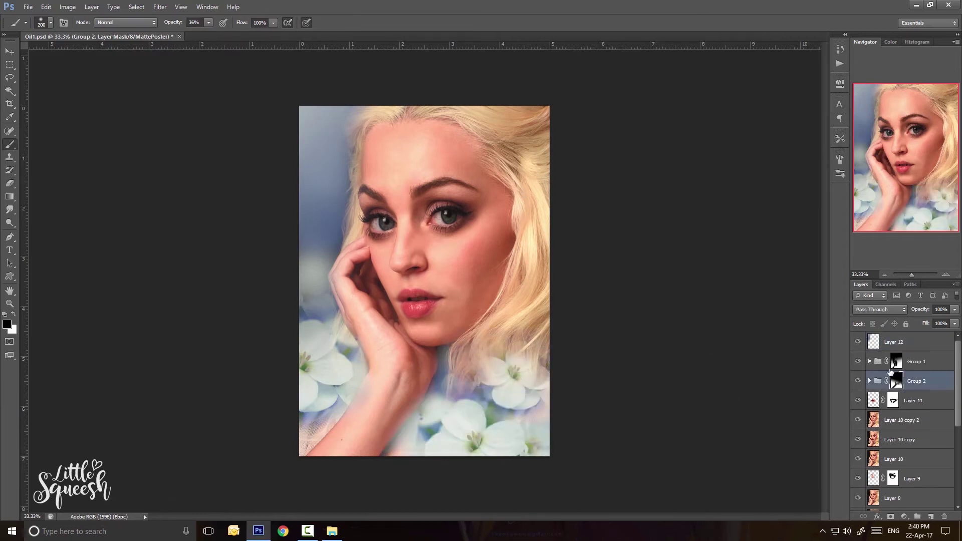
# Stamp all visible layers into a new top layer and save the document.
pyautogui.hotkey('ctrl', 'alt', 'shift', 'e')
pyautogui.hotkey('ctrl', 's')
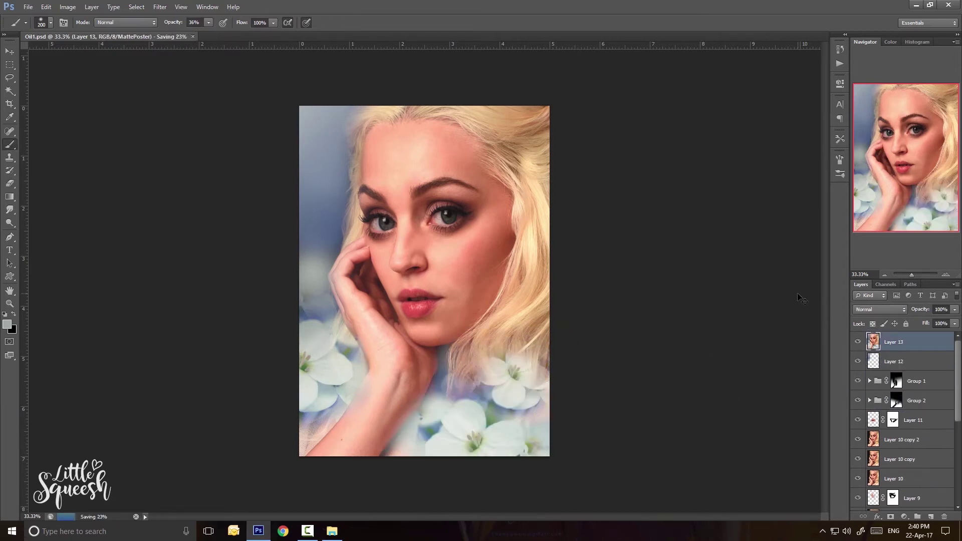
# Shift the hue of stamped Layer 13 to -32 with Hue/Saturation, checking it against the unadjusted image.
pyautogui.hotkey('ctrl', 'u')
pyautogui.moveTo(688, 205)
pyautogui.mouseDown()
pyautogui.moveTo(657, 208)
pyautogui.moveTo(687, 213)
pyautogui.moveTo(671, 212)
pyautogui.mouseUp()
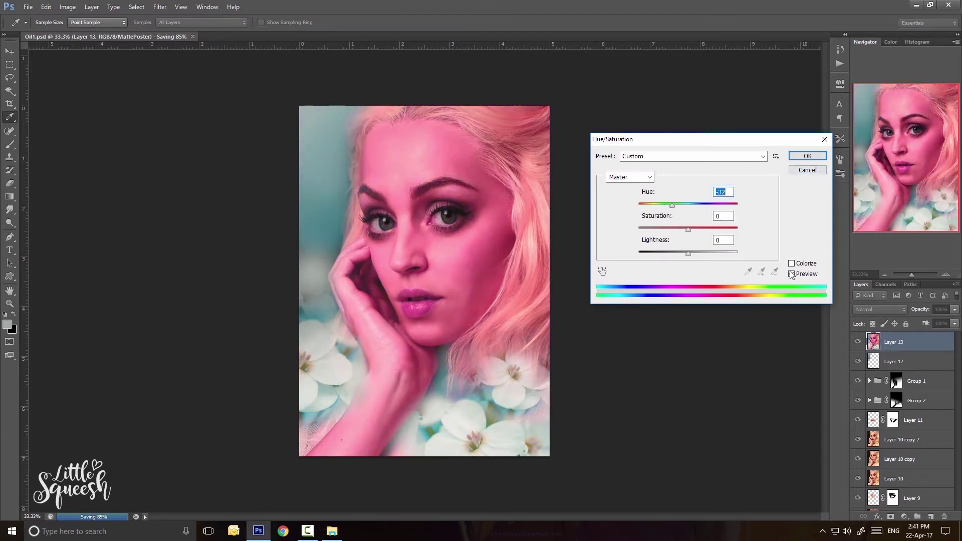
pyautogui.click(792, 274)
pyautogui.click(791, 274)
pyautogui.click(808, 156)
# Add a layer mask to Layer 13 and paint the colour shift off the face with a black 1100 px brush at 100% opacity.
pyautogui.press('b')
pyautogui.press('d')
pyautogui.click(891, 516)
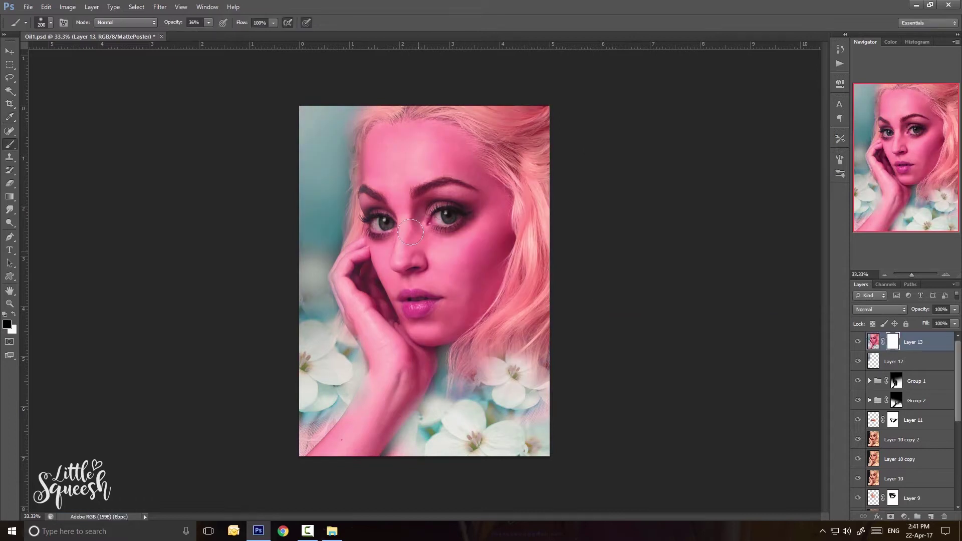
pyautogui.press(']')
pyautogui.press(']')
pyautogui.press(']')
pyautogui.press(']')
pyautogui.press(']')
pyautogui.press(']')
pyautogui.press(']')
pyautogui.press(']')
pyautogui.press(']')
pyautogui.click(464, 193)
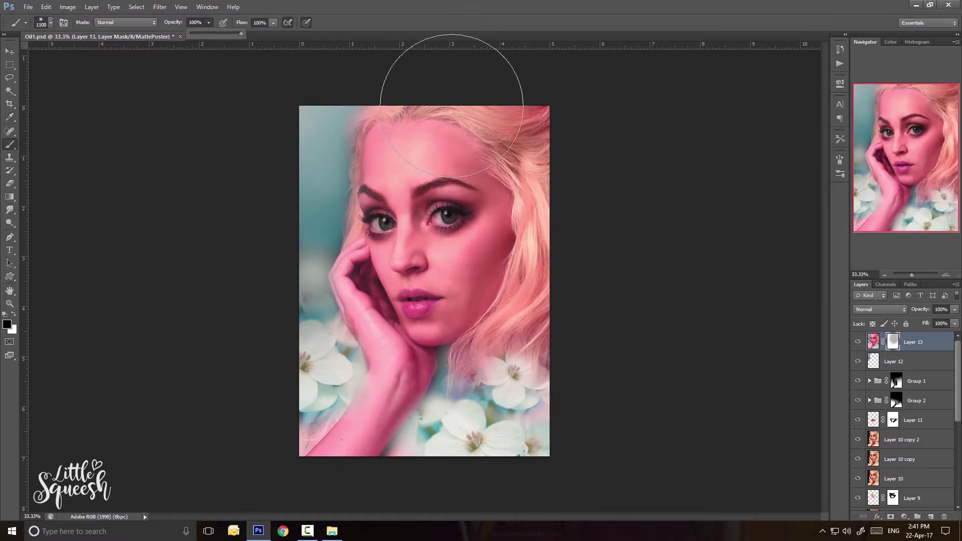
pyautogui.moveTo(459, 161); pyautogui.dragTo(430, 260)
# Mask the colour shift off the hand and lower hair with a 500 px brush, and compare with Layer 13 hidden.
pyautogui.press('[')
pyautogui.press('[')
pyautogui.press('[')
pyautogui.press('[')
pyautogui.press('[')
pyautogui.press('[')
pyautogui.moveTo(368, 271)
pyautogui.mouseDown()
pyautogui.moveTo(396, 396)
pyautogui.moveTo(545, 246)
pyautogui.moveTo(496, 333)
pyautogui.mouseUp()
pyautogui.click(859, 343)
pyautogui.click(859, 343)
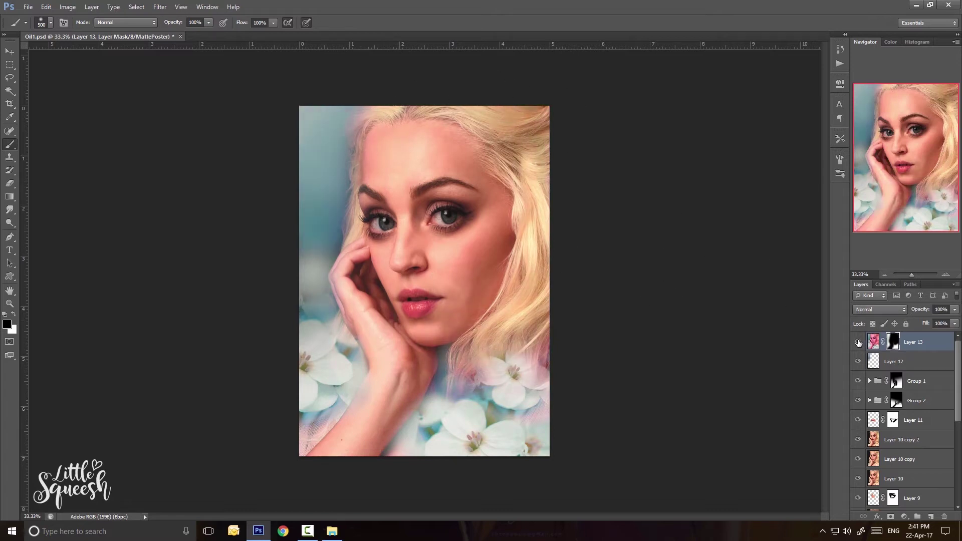
pyautogui.click(859, 343)
pyautogui.click(859, 344)
# Shift the hue of Layer 13's image by a further -23 with Hue/Saturation.
pyautogui.click(873, 342)
pyautogui.hotkey('ctrl', 'u')
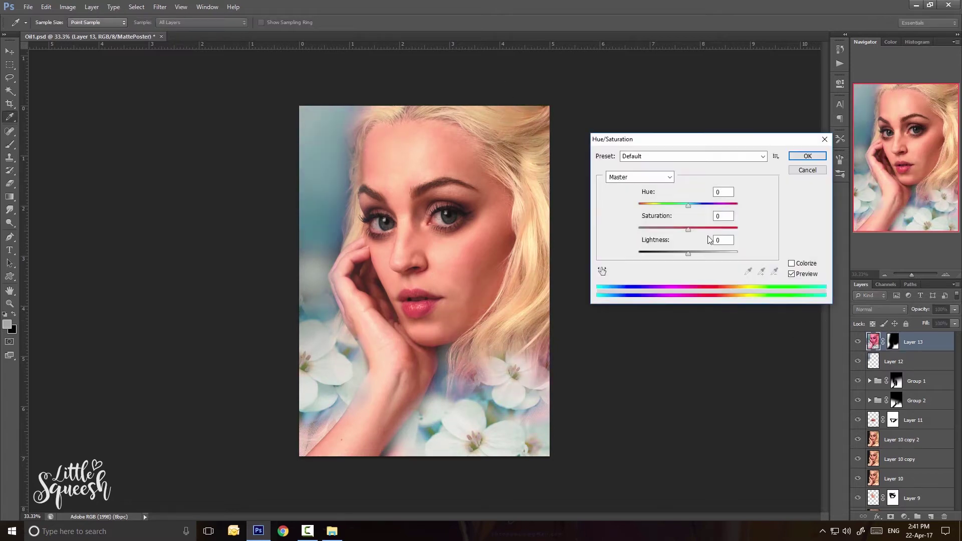
pyautogui.moveTo(688, 205)
pyautogui.mouseDown()
pyautogui.moveTo(630, 211)
pyautogui.moveTo(751, 211)
pyautogui.moveTo(676, 206)
pyautogui.mouseUp()
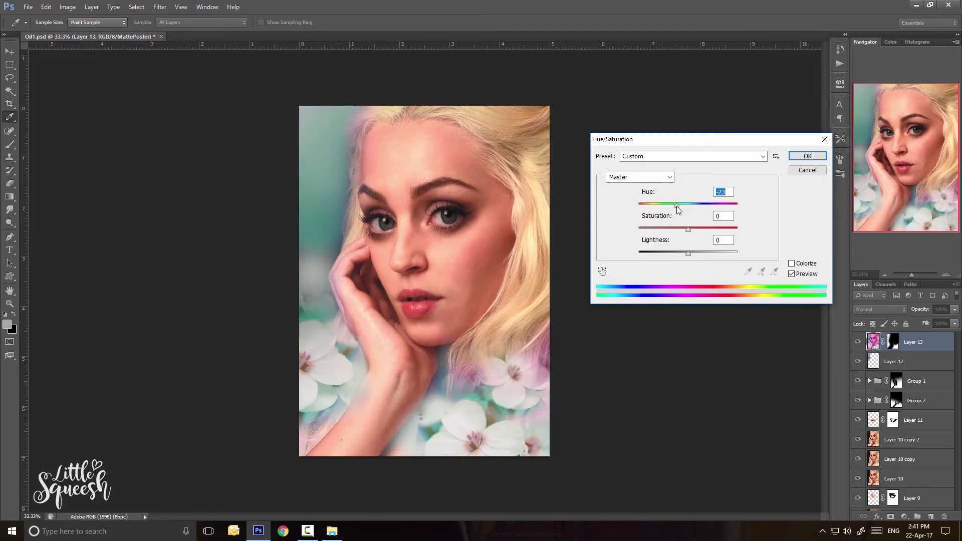
pyautogui.click(792, 274)
pyautogui.click(804, 158)
# Refine Layer 13's mask along the hair and cheek edge with a black 175 px brush, and save the file.
pyautogui.press('b')
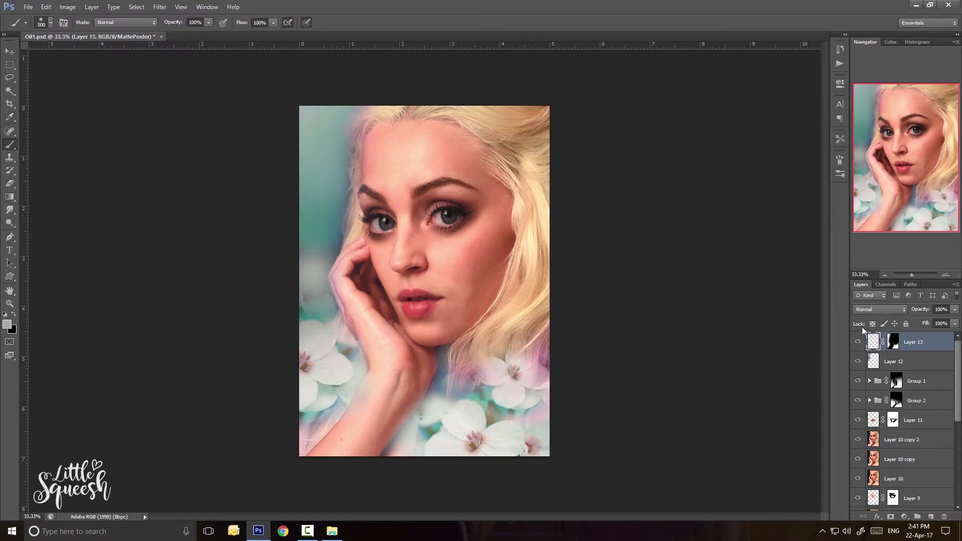
pyautogui.click(893, 342)
pyautogui.press('[')
pyautogui.press('x')
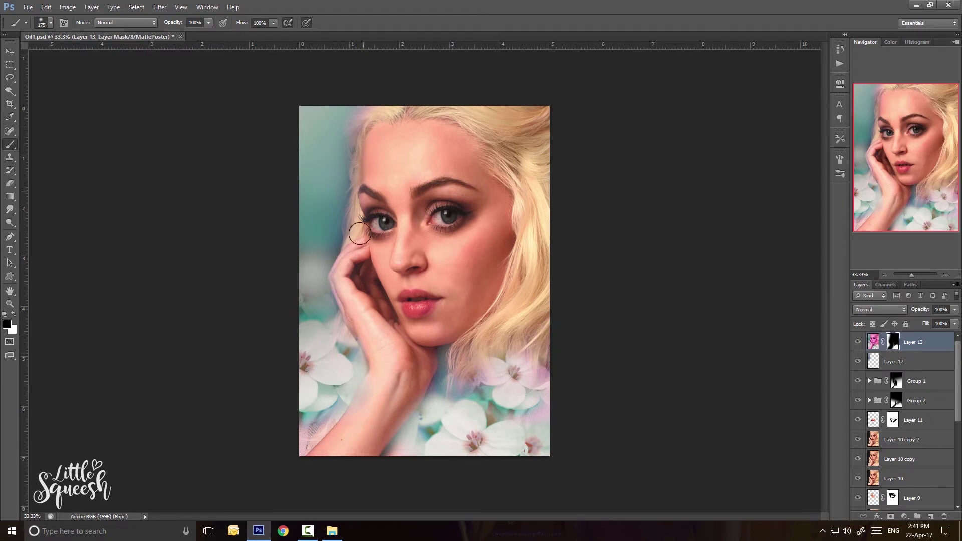
pyautogui.hotkey('ctrl', 's')
# Add Layer 14 on top and fill it with a light peach sampled from the forehead.
pyautogui.click(931, 517)
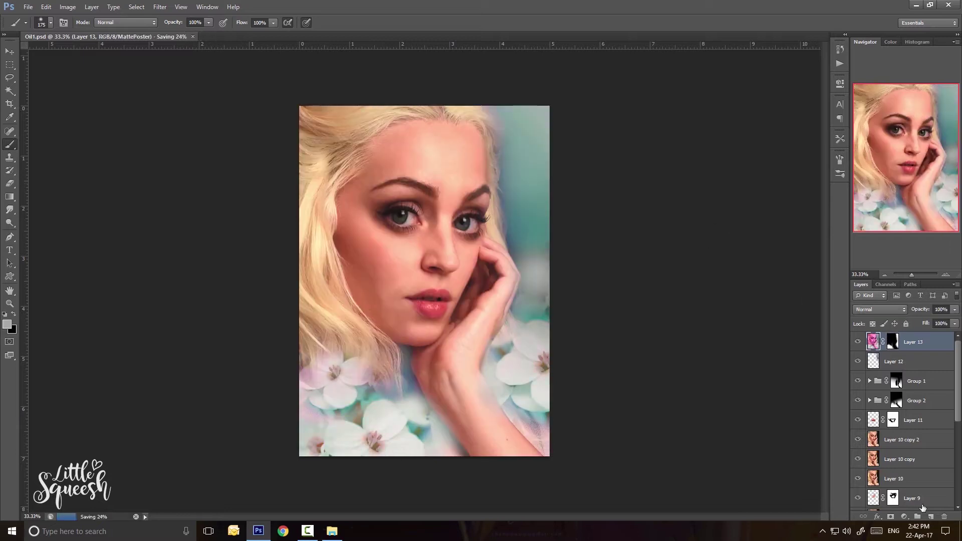
pyautogui.press('g')
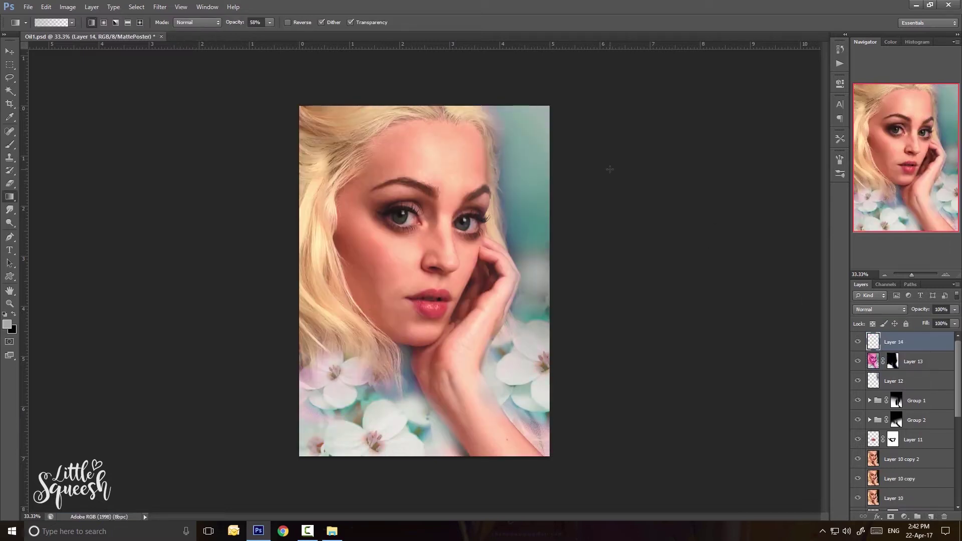
pyautogui.keyDown('alt'); pyautogui.click(446, 126); pyautogui.keyUp('alt')
pyautogui.hotkey('shift', 'g')
pyautogui.click(451, 145)
# Try several blend modes on the peach Layer 14, and settle on Soft Light at 43% opacity.
pyautogui.click(880, 309)
pyautogui.click(864, 81)
pyautogui.moveTo(955, 309); pyautogui.dragTo(926, 321)
pyautogui.click(858, 343)
pyautogui.press('Down')
pyautogui.press('Down')
pyautogui.press('Down')
pyautogui.press('Down')
pyautogui.press('Down')
pyautogui.press('Down')
pyautogui.press('Down')
pyautogui.press('Down')
pyautogui.press('Down')
pyautogui.press('Down')
pyautogui.press('Down')
pyautogui.click(955, 309)
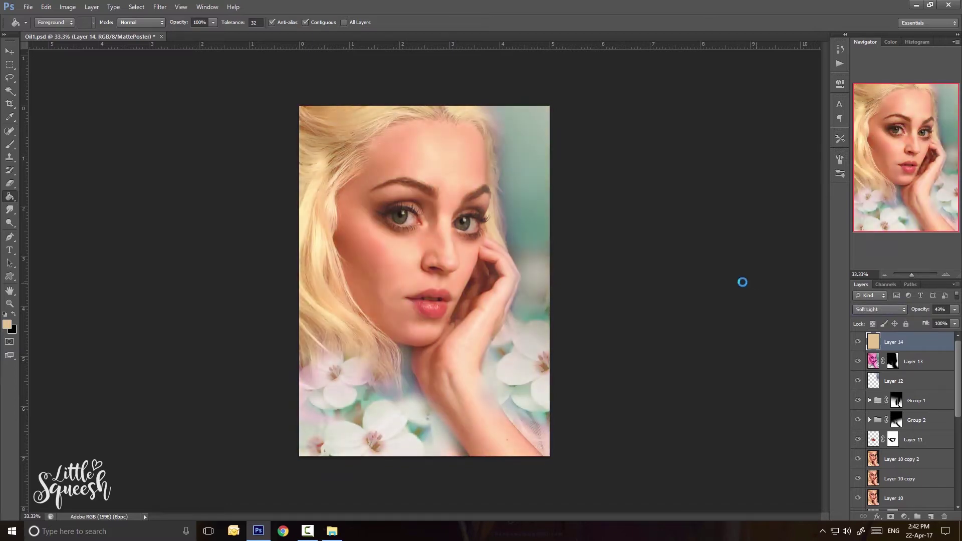
# Shift Layer 14's hue to -108, and mask its tint off the face with a black 600 px brush at 32% opacity.
pyautogui.hotkey('ctrl', 'u')
pyautogui.moveTo(688, 207); pyautogui.dragTo(653, 208)
pyautogui.click(797, 274)
pyautogui.click(797, 274)
pyautogui.click(807, 160)
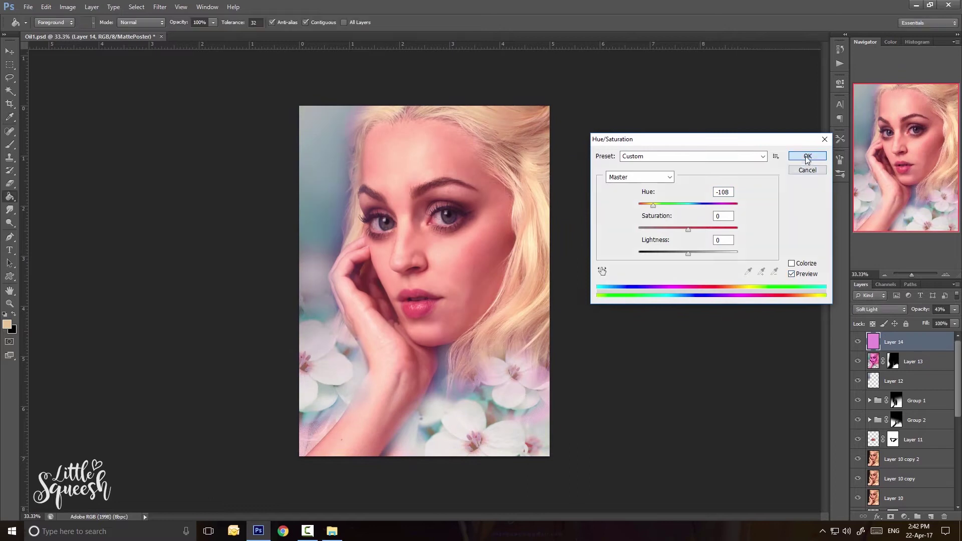
pyautogui.click(807, 156)
pyautogui.press('b')
pyautogui.press('d')
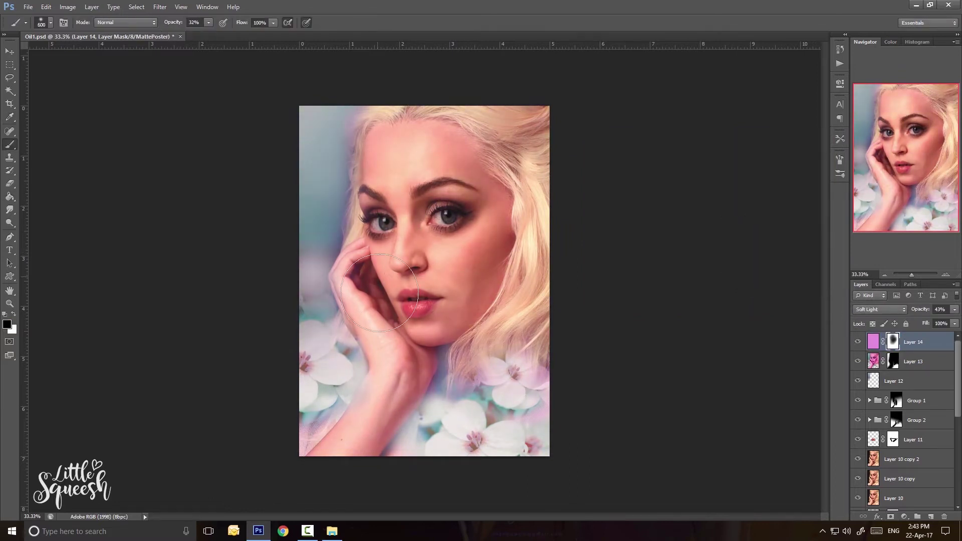
# Add Layer 15 filled with black in Saturation mode to check the image's tonal values, and hide it.
pyautogui.click(931, 517)
pyautogui.press('g')
pyautogui.click(501, 300)
pyautogui.click(880, 310)
pyautogui.click(866, 284)
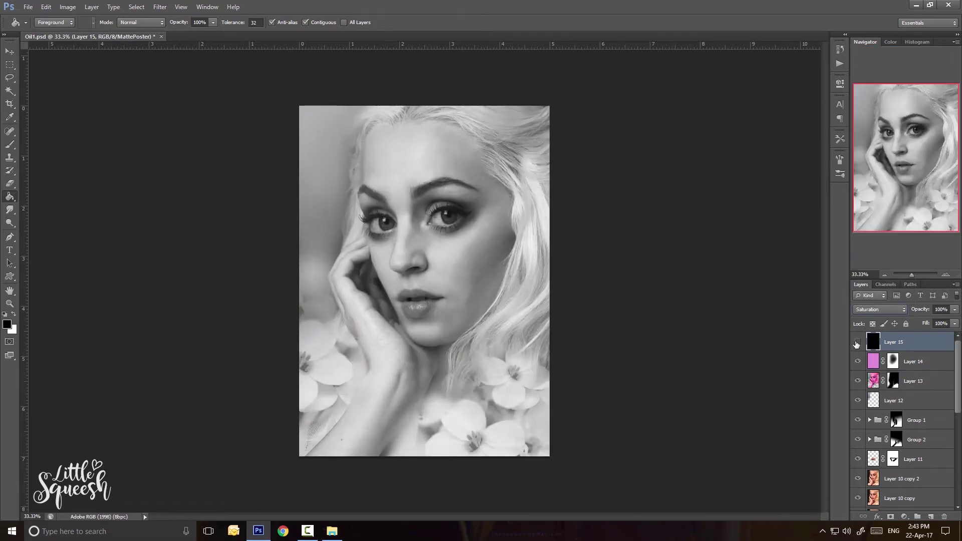
pyautogui.click(858, 343)
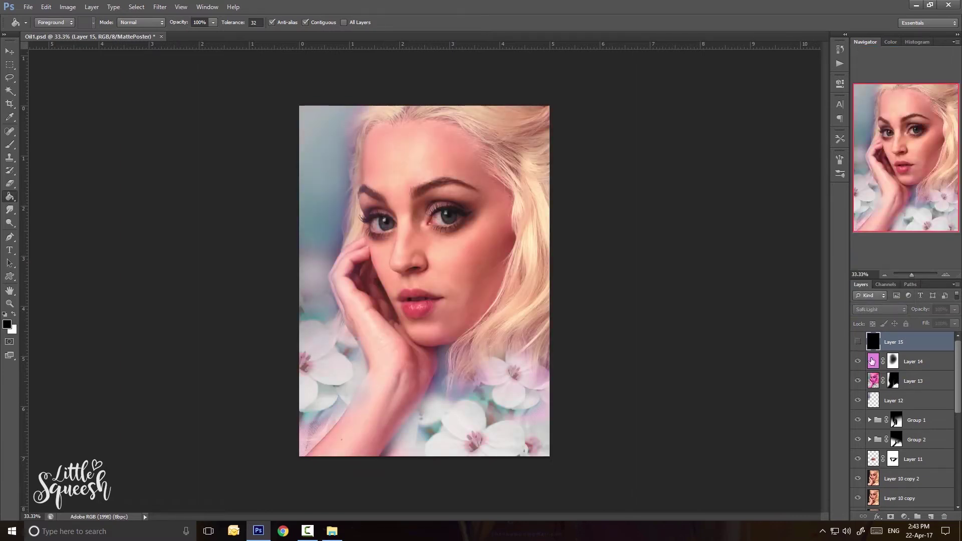
# Stamp the visible image above Layer 14, and set its Reds to hue +5, saturation -18 and lightness +6.
pyautogui.click(871, 360)
pyautogui.hotkey('ctrl', 'alt', 'shift', 'e')
pyautogui.hotkey('ctrl', 'u')
pyautogui.click(480, 270)
pyautogui.click(641, 177)
pyautogui.click(627, 196)
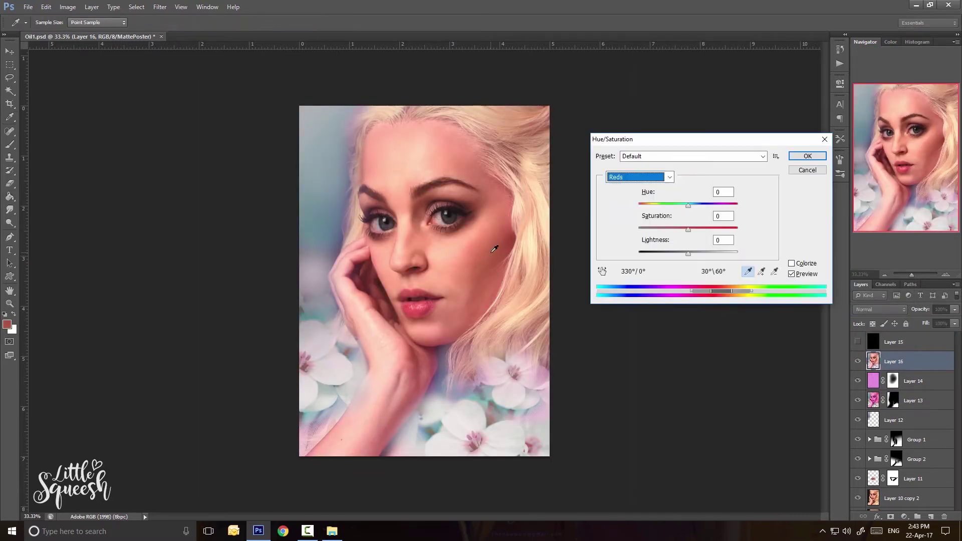
pyautogui.moveTo(688, 206); pyautogui.dragTo(690, 253)
pyautogui.moveTo(688, 204); pyautogui.dragTo(690, 204)
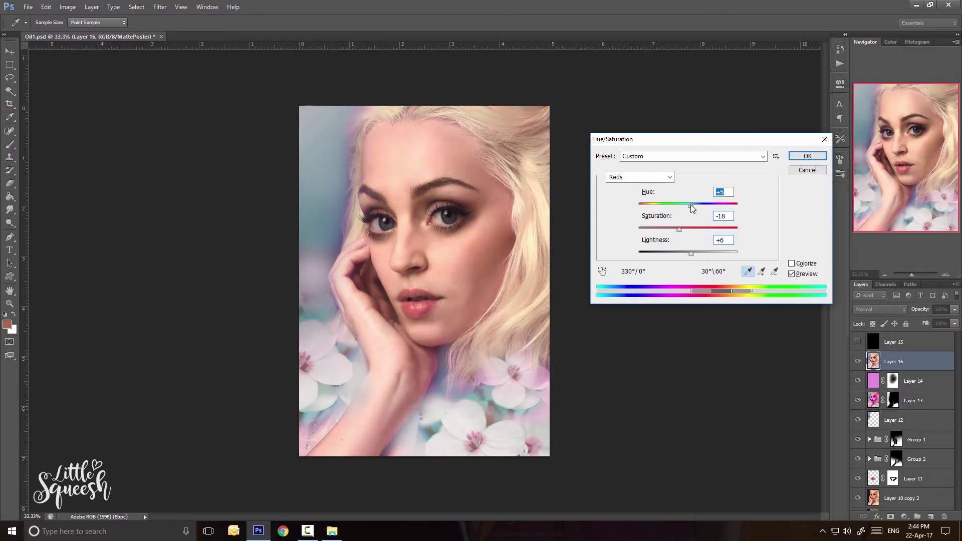
pyautogui.click(792, 274)
pyautogui.click(792, 273)
pyautogui.press('Return')
# Compare without Layer 16, add a mask to it, and paint its effect off the cheek with a black 250 px brush at 32% opacity.
pyautogui.press('g')
pyautogui.click(858, 361)
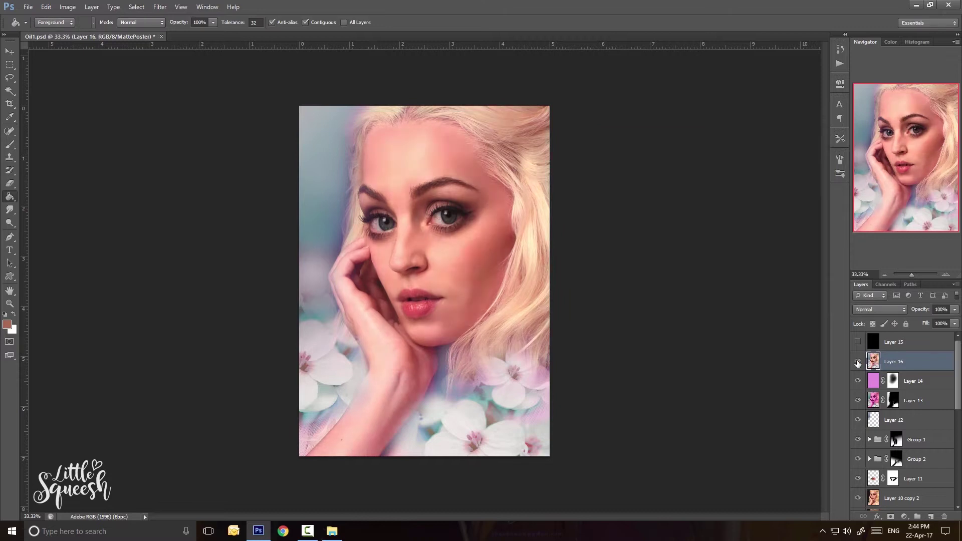
pyautogui.click(858, 362)
pyautogui.click(891, 517)
pyautogui.press('b')
pyautogui.moveTo(472, 294); pyautogui.dragTo(505, 285)
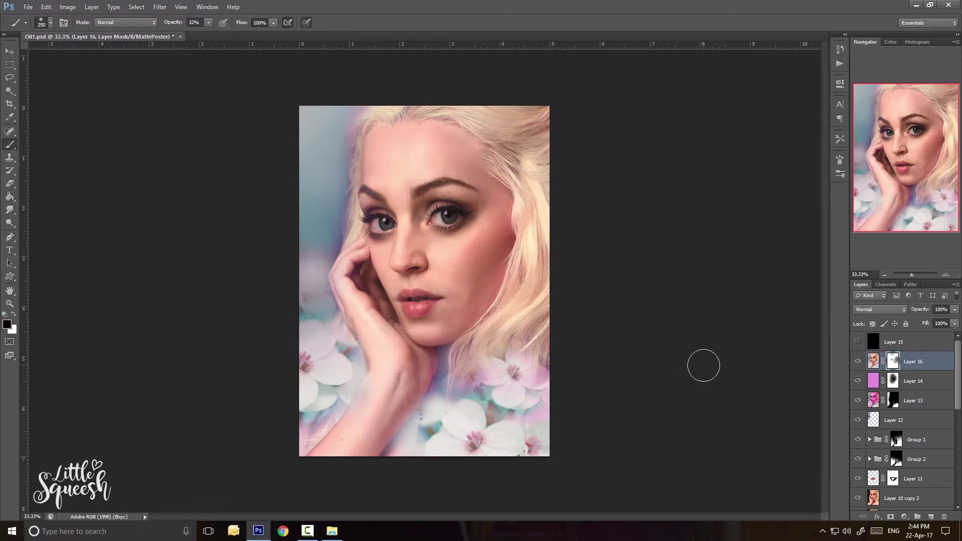
pyautogui.hotkey('ctrl', 'shift', 'h')
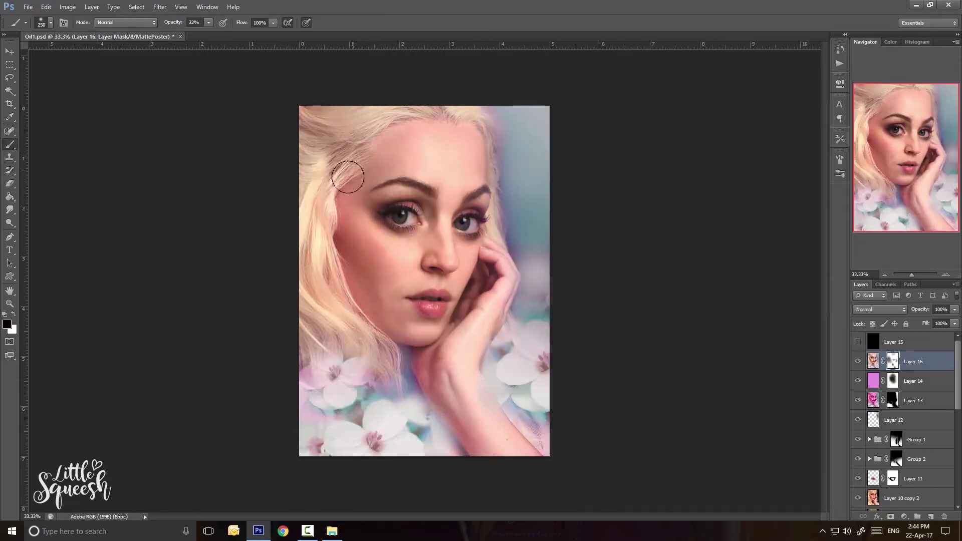
# Refine Layer 16's mask with a 125 px brush at 88% opacity, checking the image mirrored.
pyautogui.press('[')
pyautogui.press('[')
pyautogui.press('[')
pyautogui.press('[')
pyautogui.press('[')
pyautogui.press('8')
pyautogui.press('8')
pyautogui.hotkey('ctrl', 'shift', 'h')
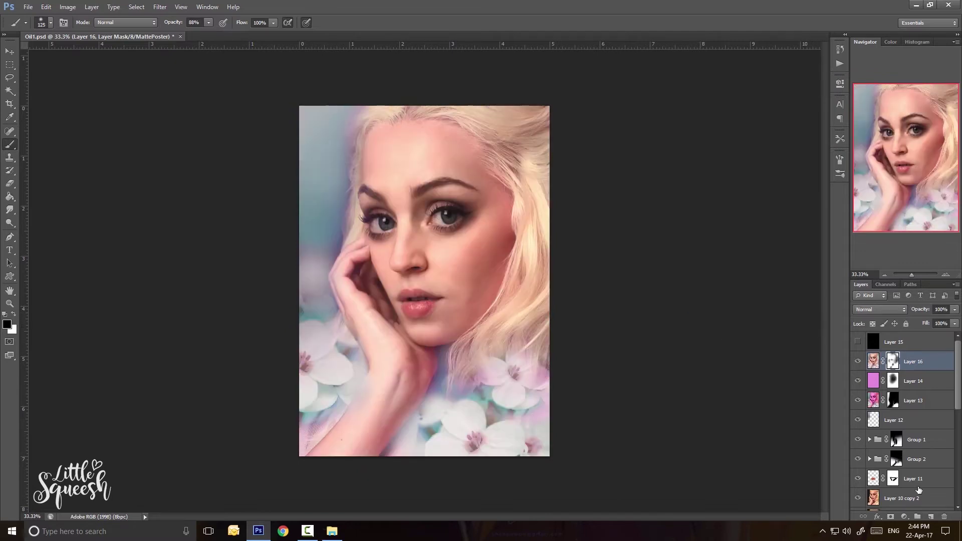
# Add Layer 17 and cover the lips with a light skin pink sampled from the image.
pyautogui.click(931, 517)
pyautogui.keyDown('alt'); pyautogui.click(505, 299); pyautogui.keyUp('alt')
pyautogui.moveTo(422, 314); pyautogui.dragTo(428, 306)
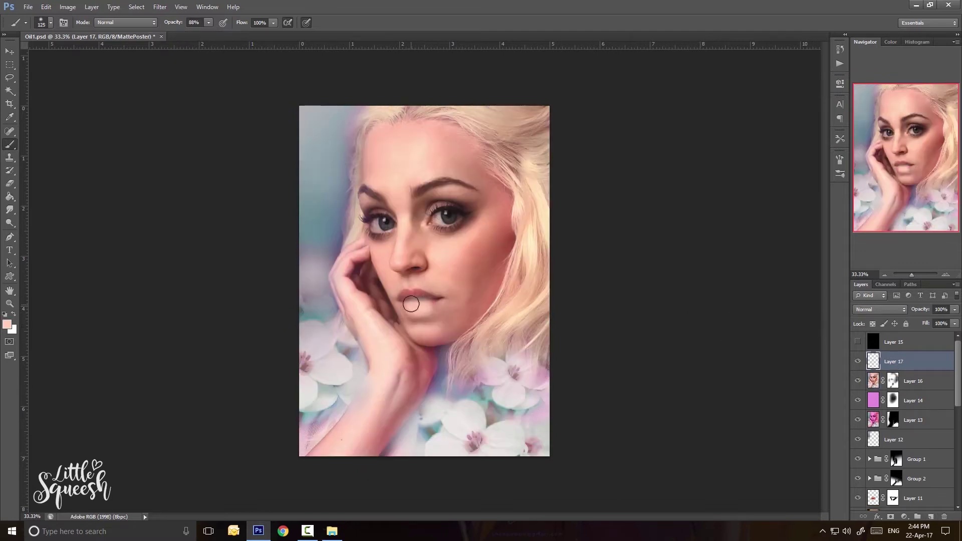
# Try blend modes on the painted lip layer, settle on Soft Light, and compare with the layer hidden.
pyautogui.click(865, 309)
pyautogui.click(865, 74)
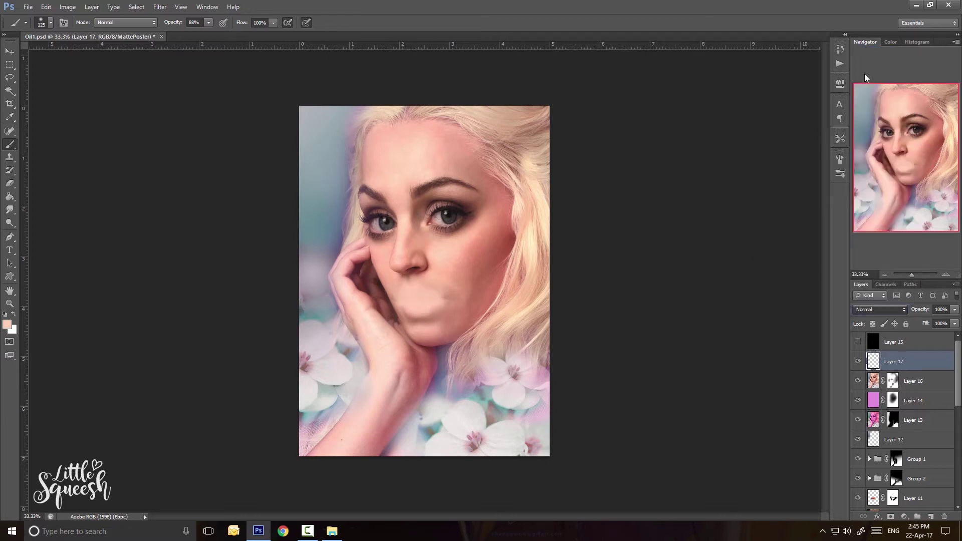
pyautogui.click(858, 362)
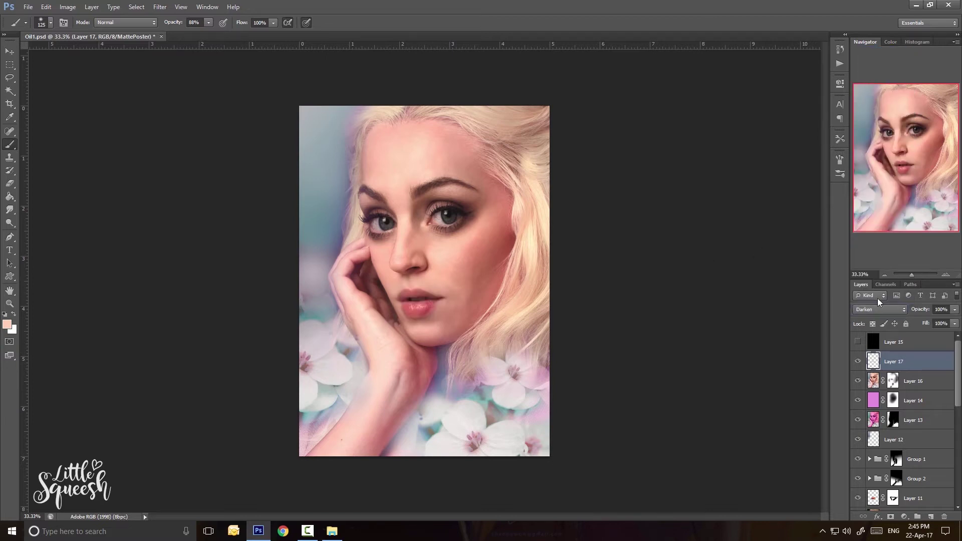
pyautogui.doubleClick(876, 311)
pyautogui.press('Down')
pyautogui.press('Down')
pyautogui.press('Down')
pyautogui.press('Down')
pyautogui.press('Down')
pyautogui.press('Down')
pyautogui.press('Down')
pyautogui.press('Down')
pyautogui.press('Down')
pyautogui.press('Down')
pyautogui.press('Down')
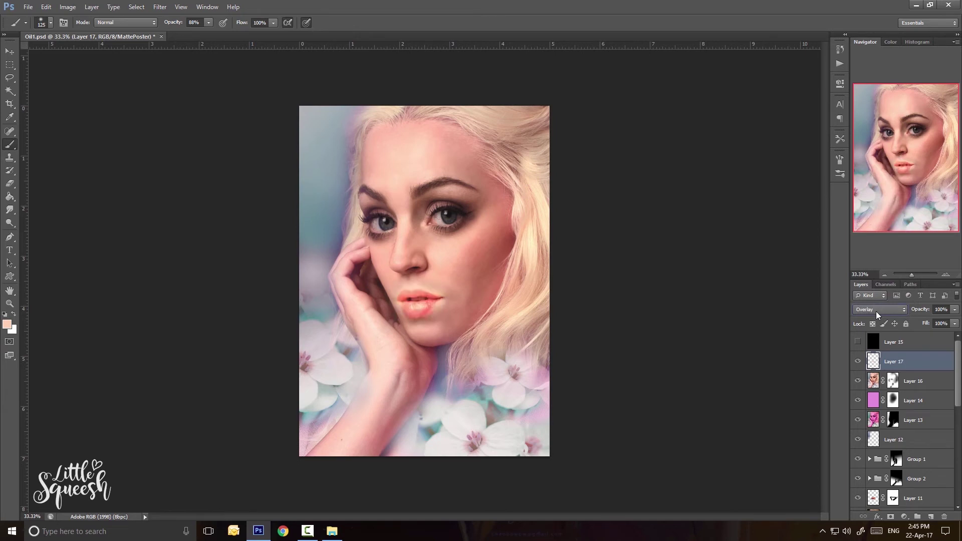
pyautogui.press('Down')
pyautogui.click(856, 363)
pyautogui.click(856, 364)
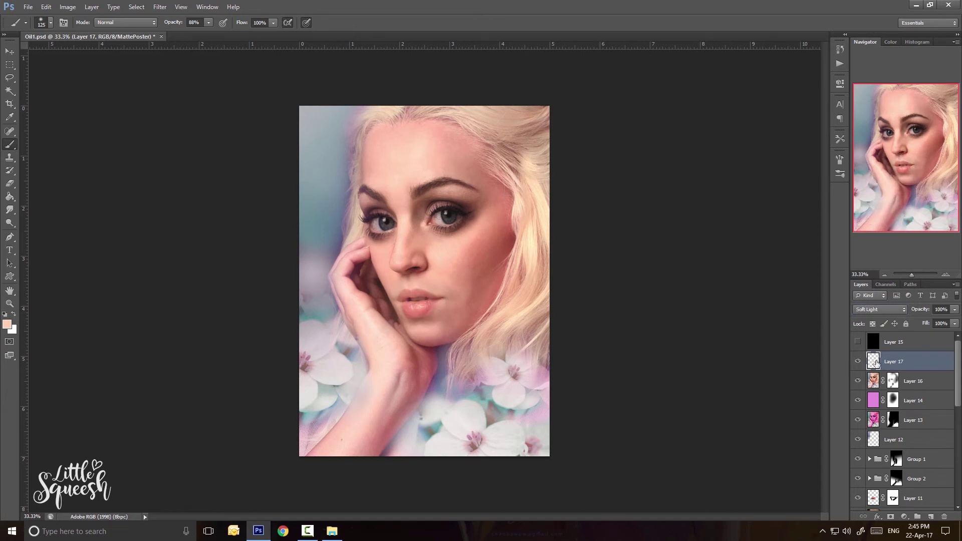
# Recolour the lip paint with Hue/Saturation at hue -153, saturation -18 and lightness +32.
pyautogui.hotkey('ctrl', 'u')
pyautogui.moveTo(688, 204); pyautogui.dragTo(673, 230)
pyautogui.moveTo(720, 255); pyautogui.dragTo(704, 254)
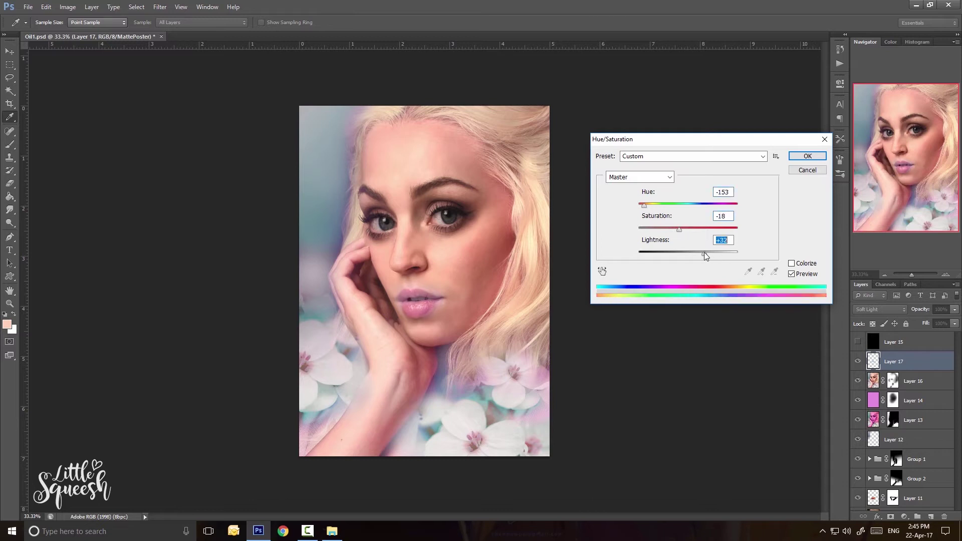
pyautogui.click(805, 274)
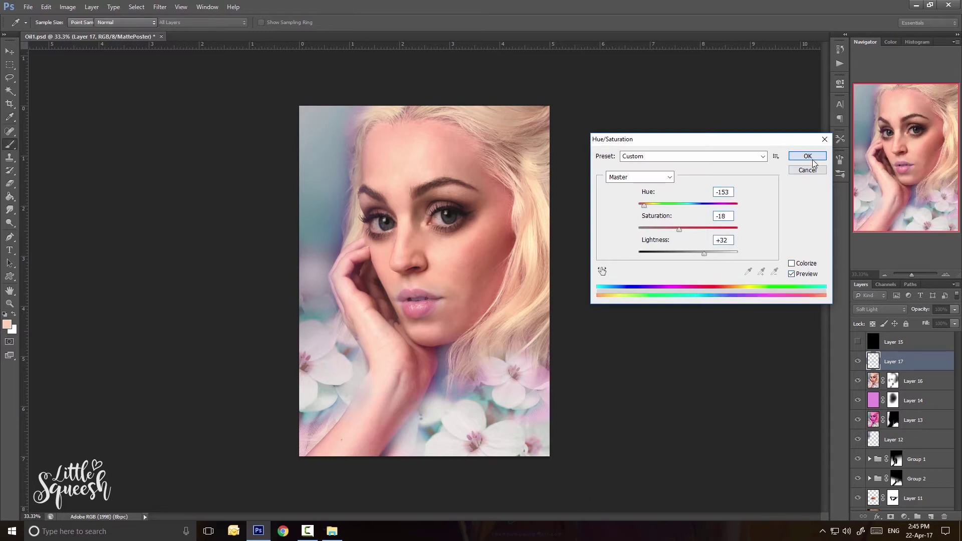
pyautogui.click(811, 159)
# Mask the edges of Layer 17's lip colour, lower its opacity to 62%, and check the layer hidden and on its own.
pyautogui.click(891, 517)
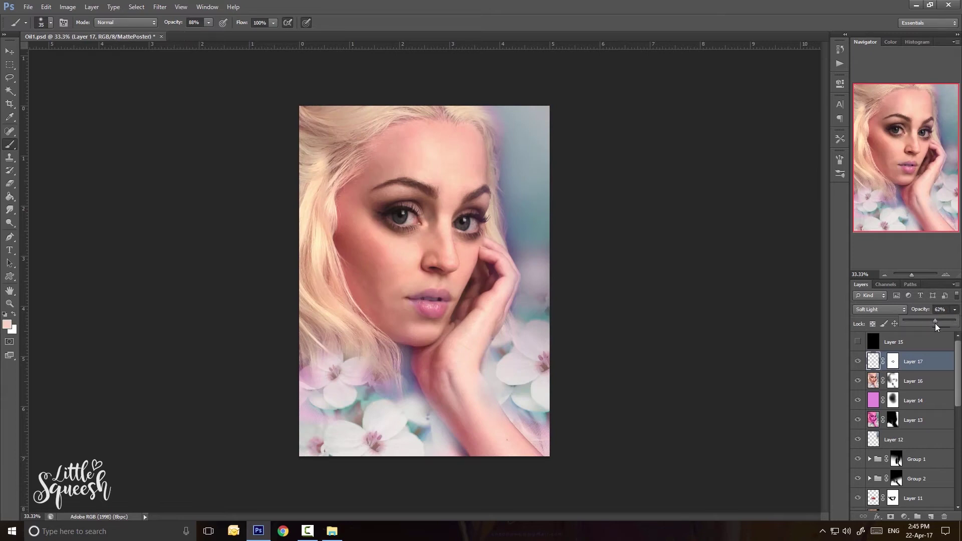
pyautogui.click(856, 364)
pyautogui.click(856, 365)
pyautogui.keyDown('alt'); pyautogui.click(858, 362); pyautogui.keyUp('alt')
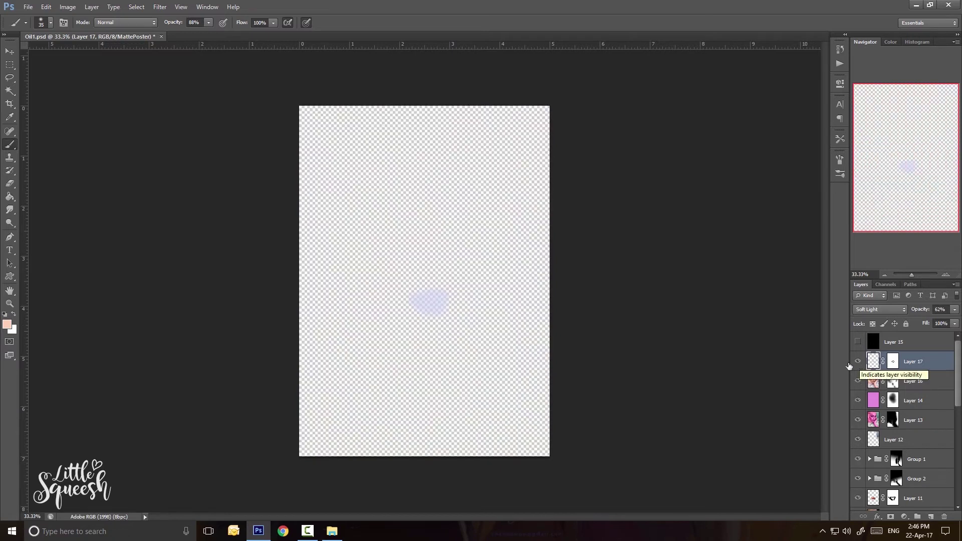
pyautogui.keyDown('alt'); pyautogui.click(858, 361); pyautogui.keyUp('alt')
# Paint a sampled lip pink around both eyes on new Layer 18, along the upper lids and beneath the lower lashes.
pyautogui.keyDown('alt'); pyautogui.click(420, 297); pyautogui.keyUp('alt')
pyautogui.moveTo(420, 298)
pyautogui.mouseDown()
pyautogui.moveTo(408, 290)
pyautogui.moveTo(425, 284)
pyautogui.mouseUp()
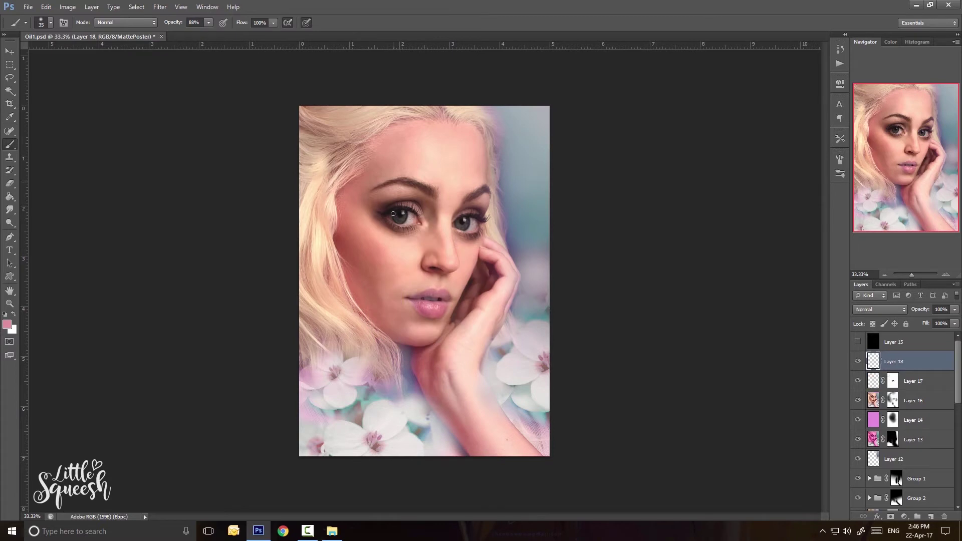
pyautogui.moveTo(375, 211); pyautogui.dragTo(480, 204)
pyautogui.moveTo(380, 220); pyautogui.dragTo(413, 230)
pyautogui.moveTo(458, 232); pyautogui.dragTo(479, 238)
# Set the eye-shadow Layer 18 to Soft Light, and raise the saturation of its pink with Hue/Saturation.
pyautogui.click(880, 310)
pyautogui.click(871, 180)
pyautogui.hotkey('ctrl', 'u')
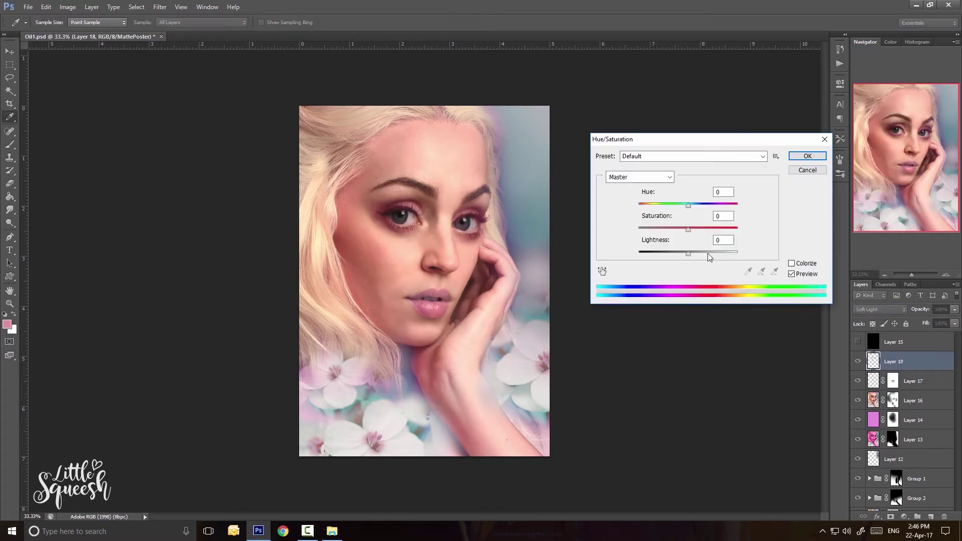
pyautogui.moveTo(688, 254); pyautogui.dragTo(711, 254)
pyautogui.moveTo(688, 230)
pyautogui.mouseDown()
pyautogui.moveTo(703, 230)
pyautogui.moveTo(675, 206)
pyautogui.moveTo(644, 207)
pyautogui.moveTo(684, 206)
pyautogui.moveTo(708, 230)
pyautogui.mouseUp()
pyautogui.moveTo(711, 254); pyautogui.dragTo(685, 254)
pyautogui.click(807, 156)
# Lower Layer 18's opacity to about 78%, flip the image to check it, and save the file.
pyautogui.click(954, 311)
pyautogui.moveTo(955, 321); pyautogui.dragTo(943, 320)
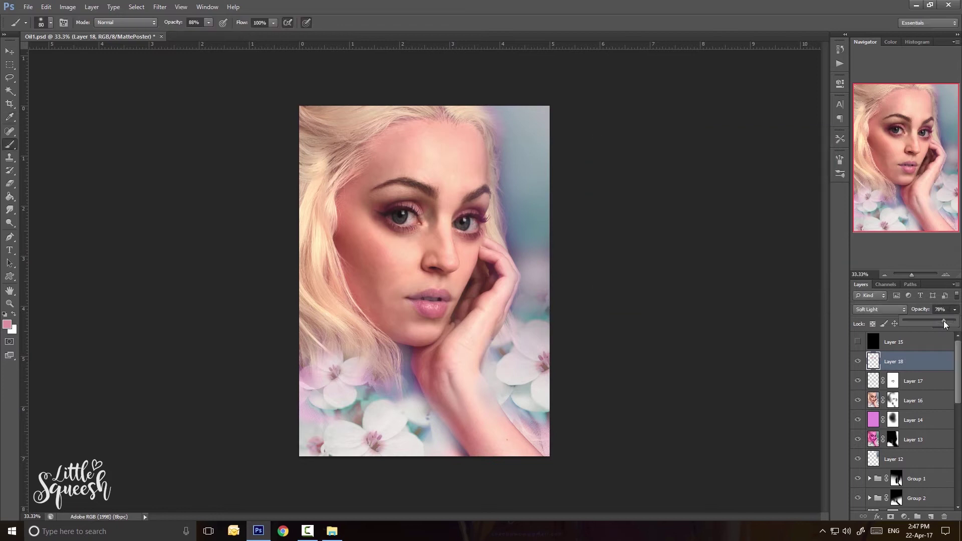
pyautogui.press('Escape')
pyautogui.hotkey('ctrl', 'shift', 'h')
pyautogui.hotkey('ctrl', 's')
# Stamp the visible image as Layer 19, and lasso the area around the eyebrow nearer the hair.
pyautogui.hotkey('ctrl', 'shift', 'alt', 'e')
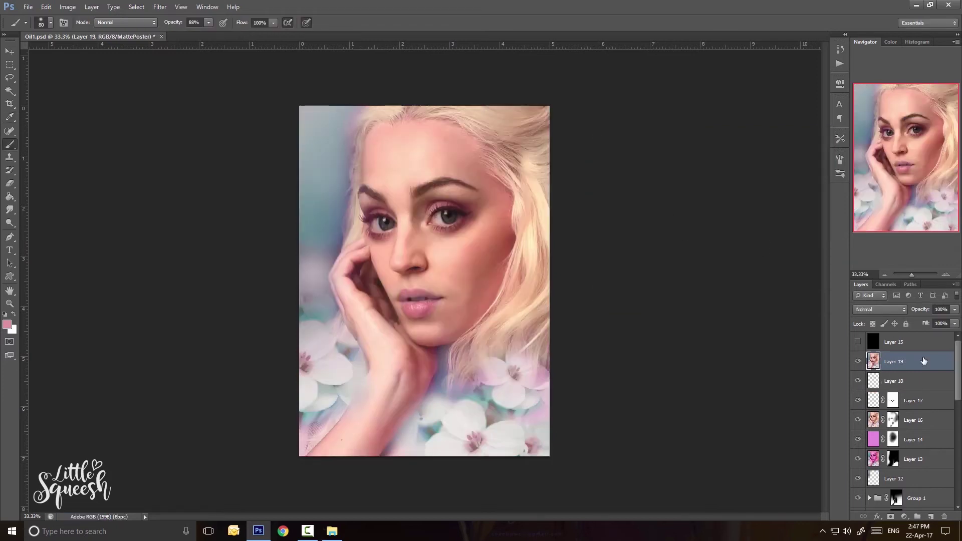
pyautogui.press('l')
pyautogui.moveTo(414, 213)
pyautogui.mouseDown()
pyautogui.moveTo(434, 160)
pyautogui.moveTo(415, 213)
pyautogui.mouseUp()
# Try to reshape the selected eyebrow with Liquify, and undo the change.
pyautogui.click(160, 7)
pyautogui.click(172, 76)
pyautogui.moveTo(316, 279)
pyautogui.mouseDown()
pyautogui.moveTo(401, 252)
pyautogui.moveTo(300, 274)
pyautogui.moveTo(361, 282)
pyautogui.moveTo(352, 263)
pyautogui.moveTo(414, 253)
pyautogui.moveTo(437, 261)
pyautogui.mouseUp()
pyautogui.press('Return')
pyautogui.hotkey('ctrl', 'z')
# Thicken both eyebrows with Liquify, working on one lassoed brow at a time.
pyautogui.click(159, 7)
pyautogui.click(171, 76)
pyautogui.moveTo(309, 287)
pyautogui.mouseDown()
pyautogui.moveTo(378, 253)
pyautogui.moveTo(311, 301)
pyautogui.moveTo(417, 259)
pyautogui.mouseUp()
pyautogui.click(852, 26)
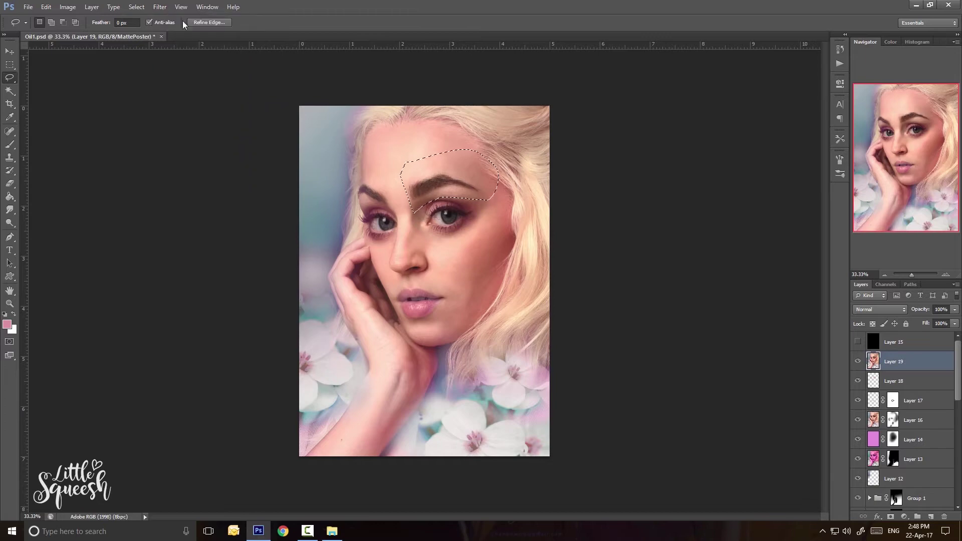
pyautogui.hotkey('ctrl', 'shift', 'x')
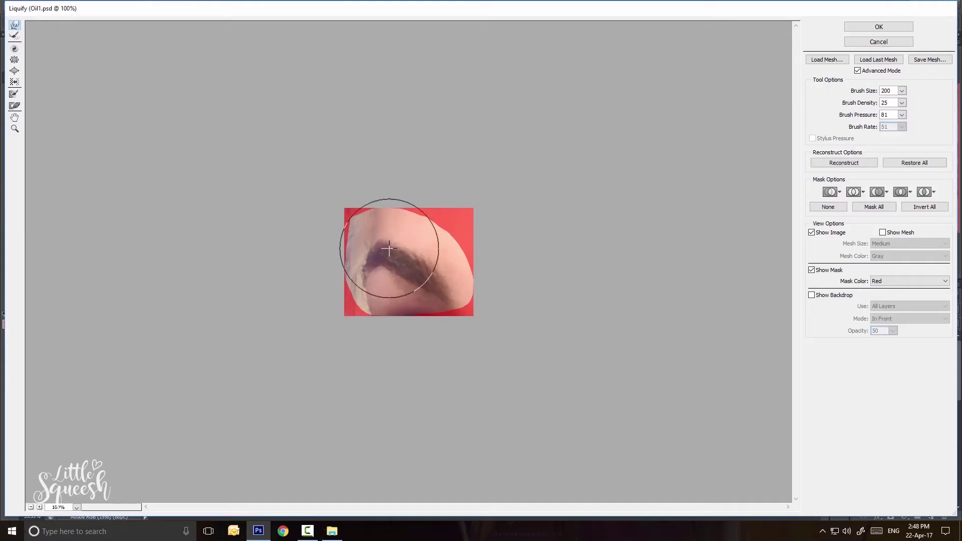
pyautogui.moveTo(387, 254); pyautogui.dragTo(429, 292)
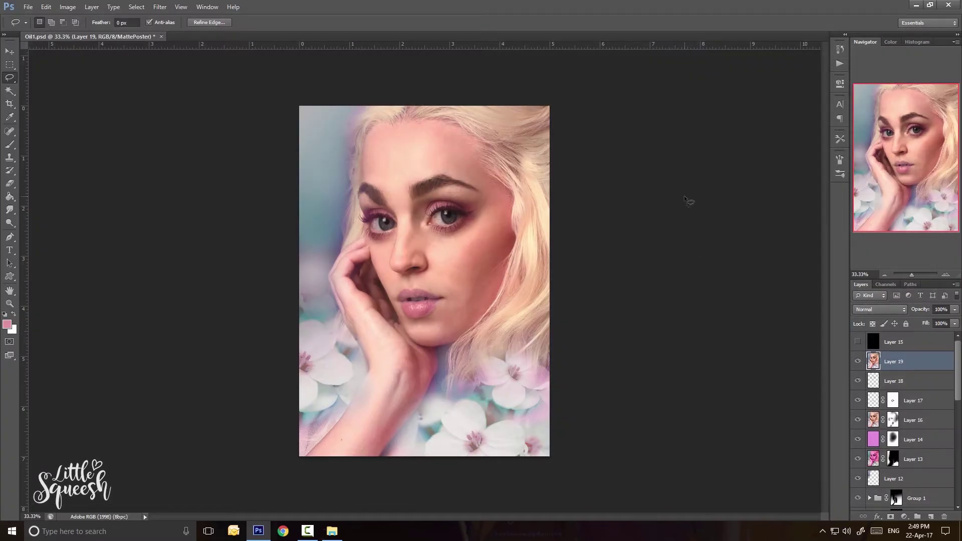
# Add a mask to Layer 19, tidy the reshaped eyebrows with a black 80 px brush at 88% opacity, and save.
pyautogui.press('b')
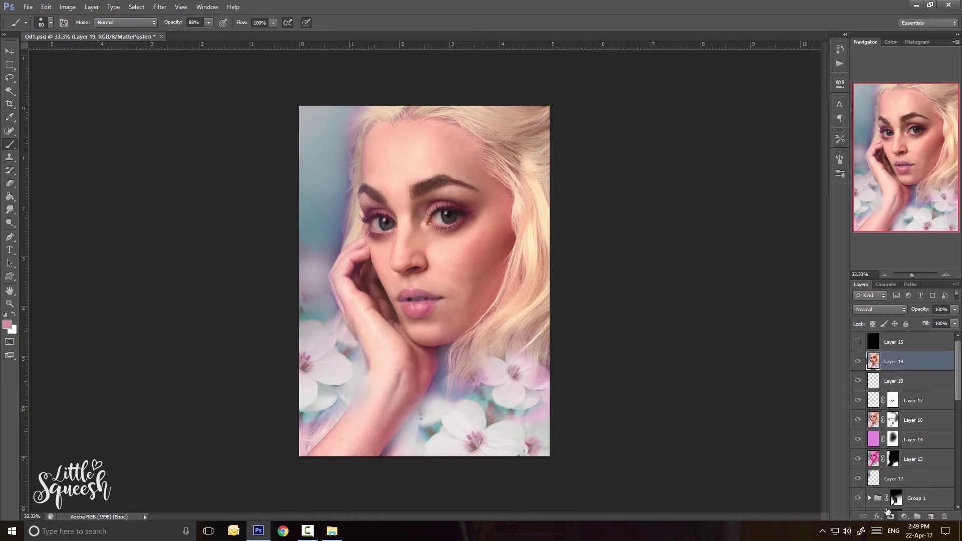
pyautogui.click(891, 517)
pyautogui.press('d')
pyautogui.press('x')
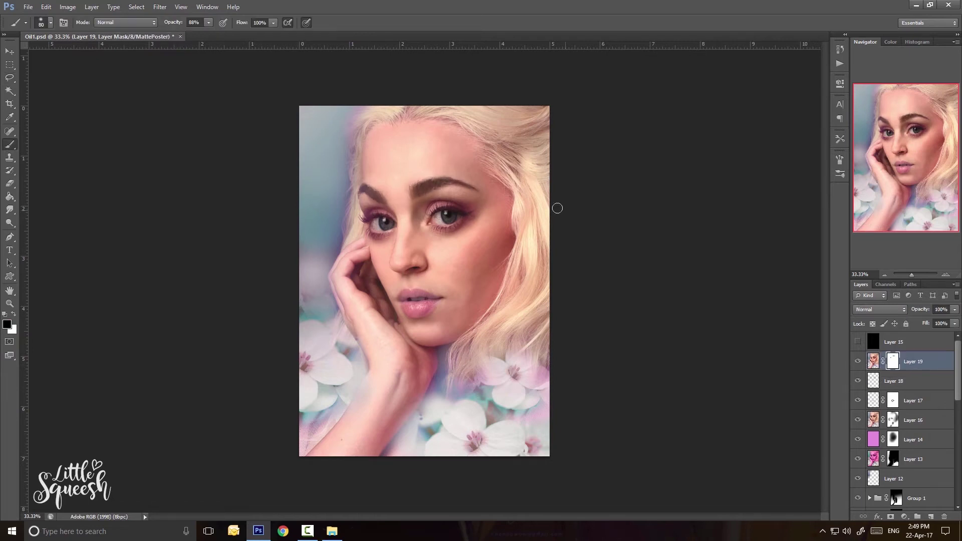
pyautogui.hotkey('ctrl', 's')
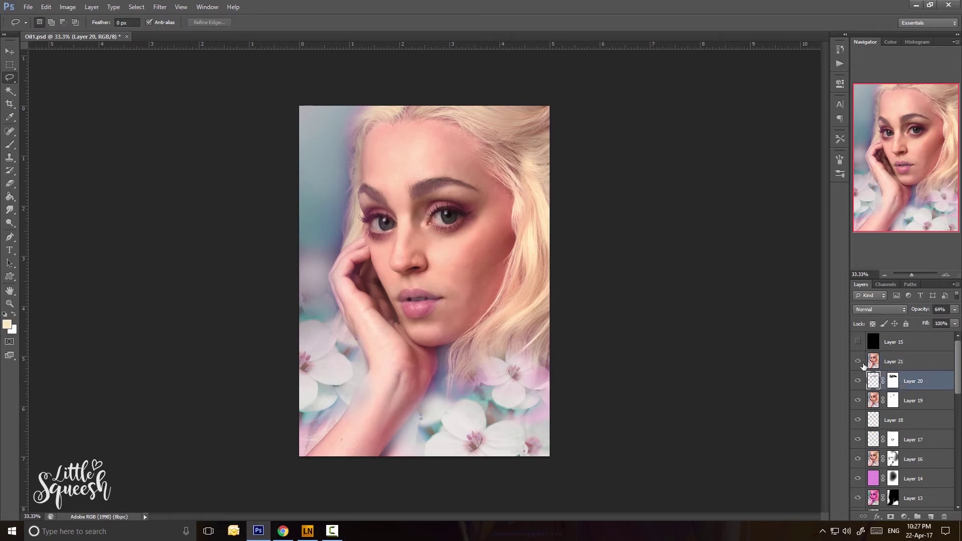
pyautogui.click(863, 365)
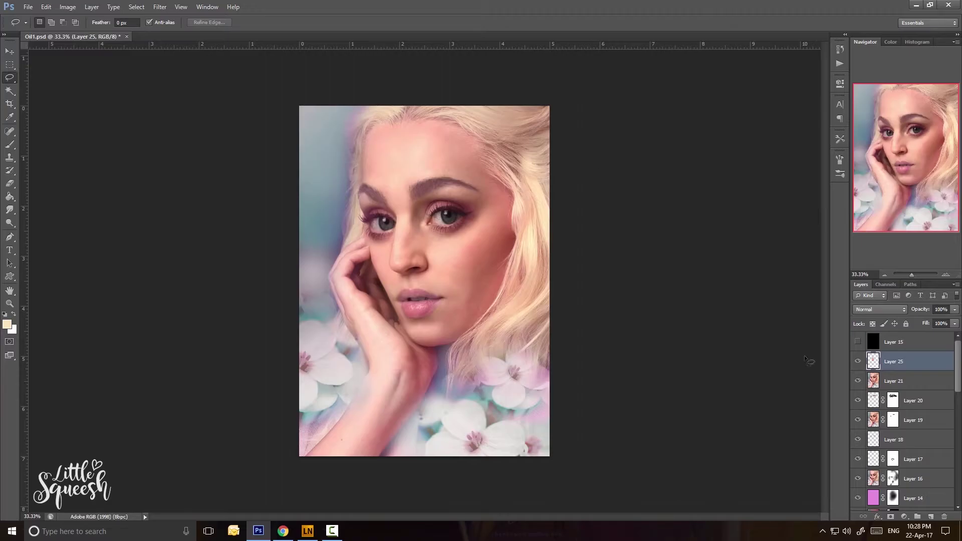
# Reshape the content of Layer 25 with Liquify in two passes.
pyautogui.click(160, 6)
pyautogui.click(170, 74)
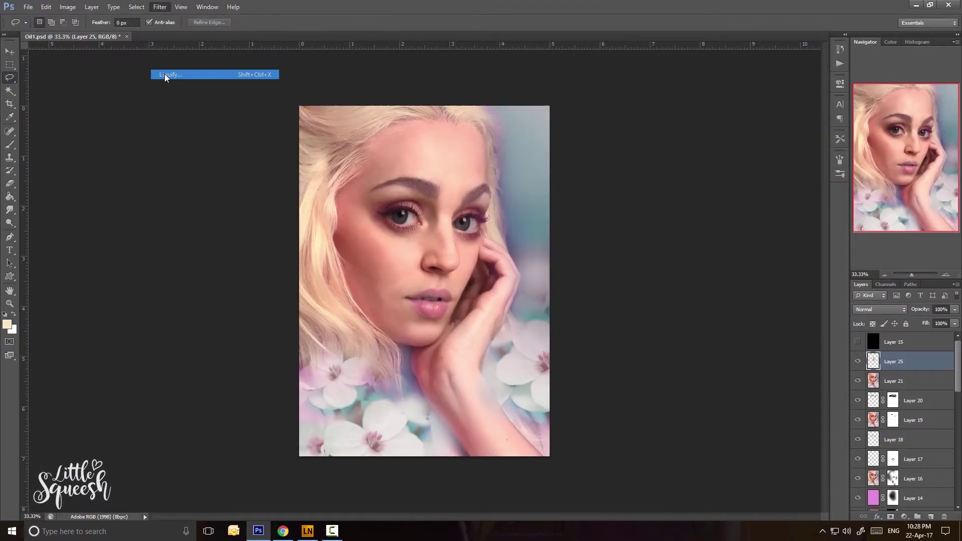
pyautogui.click(163, 75)
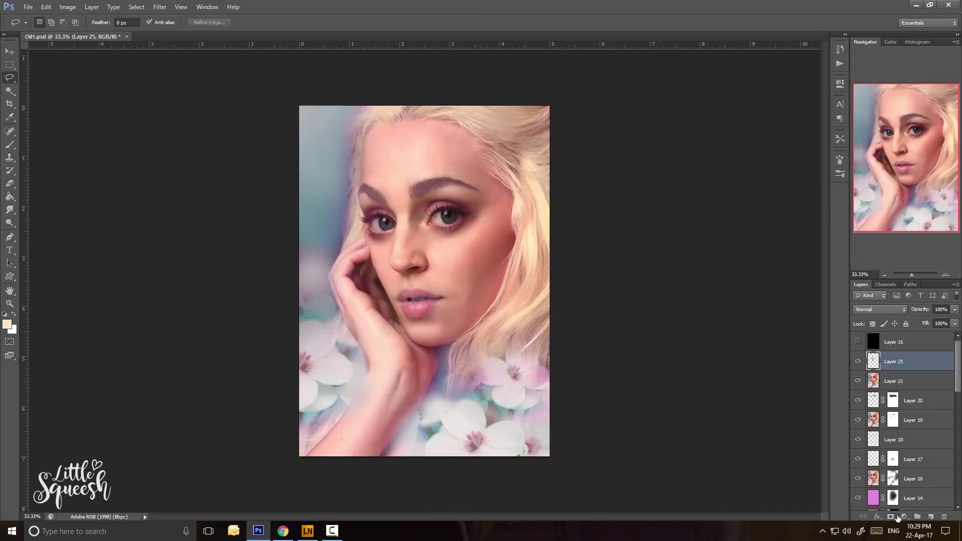
# Add a mask to Layer 25, paint black between the eyes with a 50 px brush at 88% opacity, and save.
pyautogui.click(891, 517)
pyautogui.press('b')
pyautogui.moveTo(427, 222); pyautogui.dragTo(417, 213)
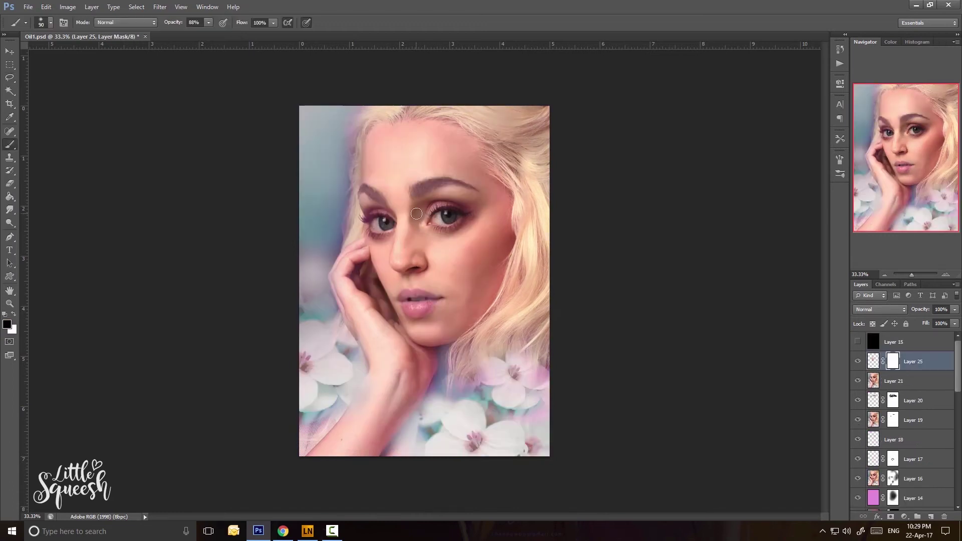
pyautogui.hotkey('ctrl', 's')
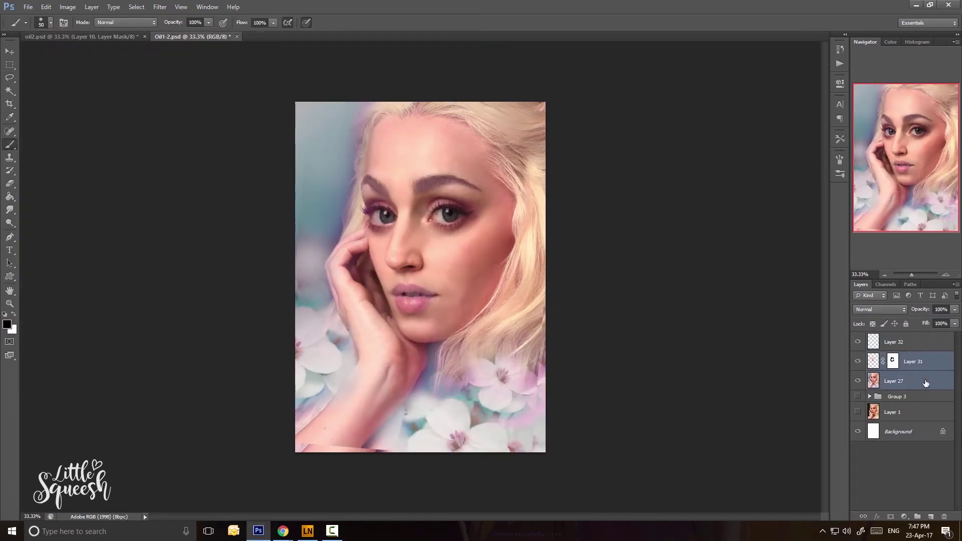
# Compare the portrait with Layer 1, ungroup Group 4, and stamp the visible image onto a new layer below Layer 32.
pyautogui.click(858, 384)
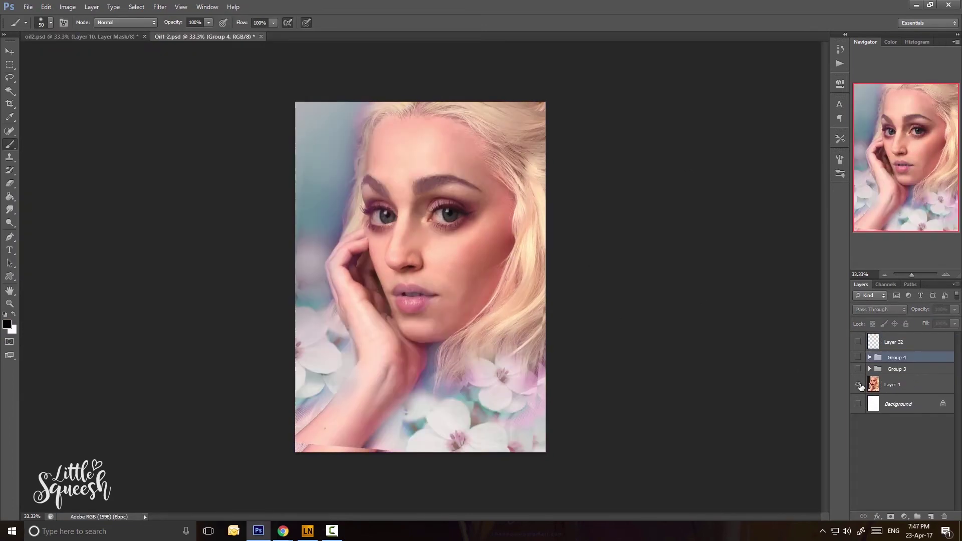
pyautogui.keyDown('alt'); pyautogui.click(859, 385); pyautogui.keyUp('alt')
pyautogui.keyDown('alt'); pyautogui.click(859, 385); pyautogui.keyUp('alt')
pyautogui.keyDown('alt'); pyautogui.click(859, 385); pyautogui.keyUp('alt')
pyautogui.hotkey('ctrl', 'shift', 'g')
pyautogui.hotkey('ctrl', 'alt', 'shift', 'e')
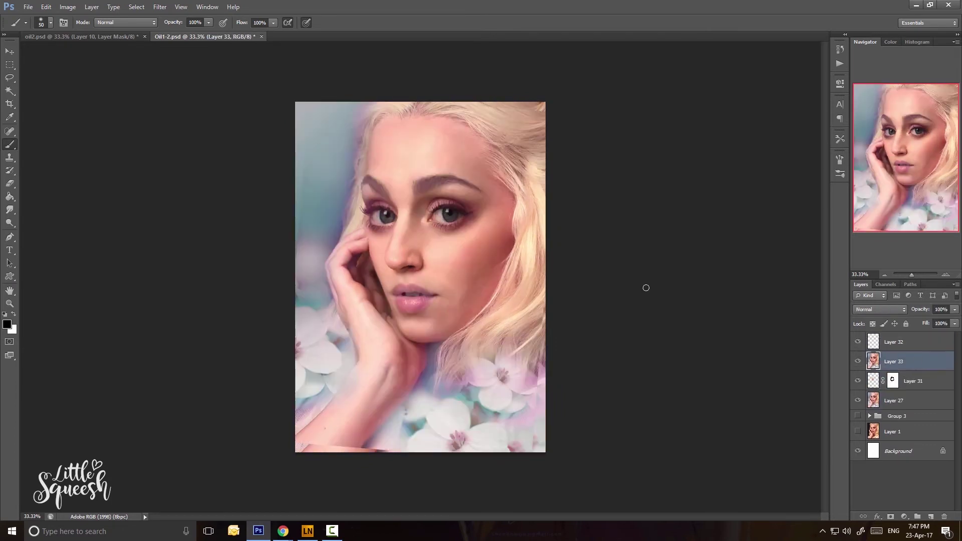
# Try copying the lassoed face to its own layer and shifting it down, and hide that copy.
pyautogui.press('l')
pyautogui.moveTo(368, 246)
pyautogui.mouseDown()
pyautogui.moveTo(381, 136)
pyautogui.moveTo(509, 172)
pyautogui.moveTo(530, 193)
pyautogui.mouseUp()
pyautogui.hotkey('ctrl', 'j')
pyautogui.press('v')
pyautogui.moveTo(468, 227); pyautogui.dragTo(468, 242)
pyautogui.click(859, 368)
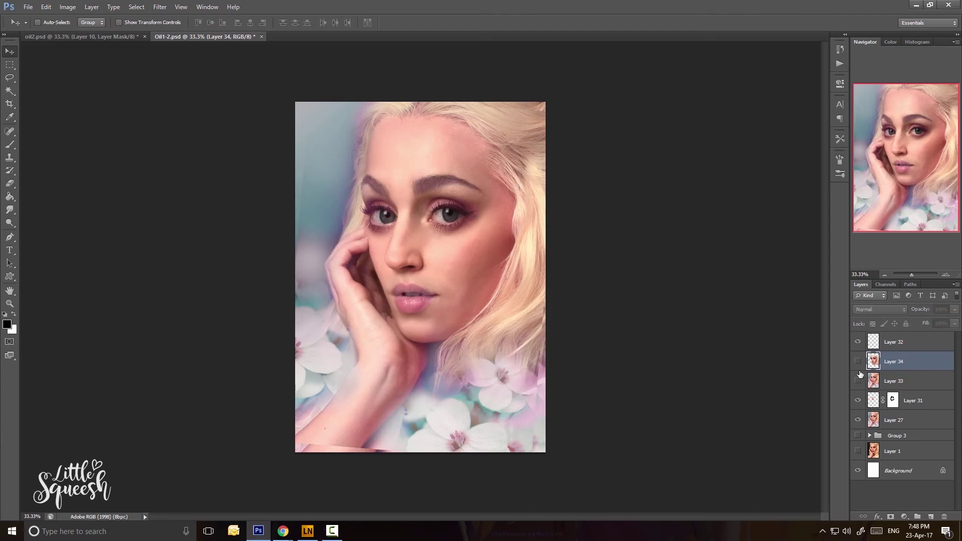
pyautogui.click(859, 368)
pyautogui.click(859, 367)
# Copy a larger lassoed area of Layer 33, including face and hair, to a new layer and shift it down.
pyautogui.click(894, 381)
pyautogui.press('l')
pyautogui.moveTo(340, 376)
pyautogui.mouseDown()
pyautogui.moveTo(539, 364)
pyautogui.moveTo(351, 373)
pyautogui.mouseUp()
pyautogui.hotkey('ctrl', 'j')
pyautogui.press('v')
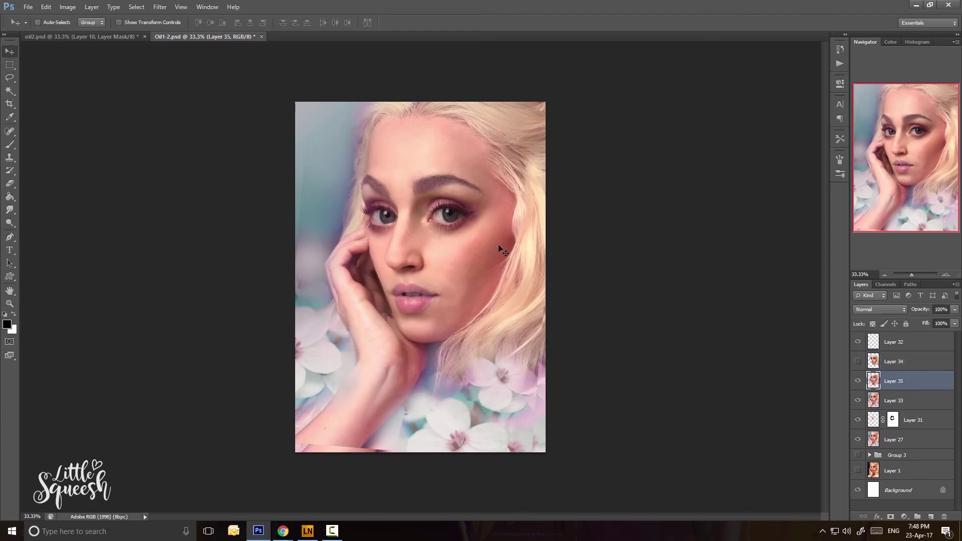
pyautogui.moveTo(498, 255); pyautogui.dragTo(496, 272)
# Mask Layer 35, blend its edges into the hair with a black 200 px brush, undo the last strokes, and hide the layer.
pyautogui.click(891, 517)
pyautogui.press('b')
pyautogui.moveTo(527, 165)
pyautogui.mouseDown()
pyautogui.moveTo(307, 266)
pyautogui.moveTo(426, 372)
pyautogui.moveTo(537, 348)
pyautogui.mouseUp()
pyautogui.click(858, 381)
pyautogui.click(858, 381)
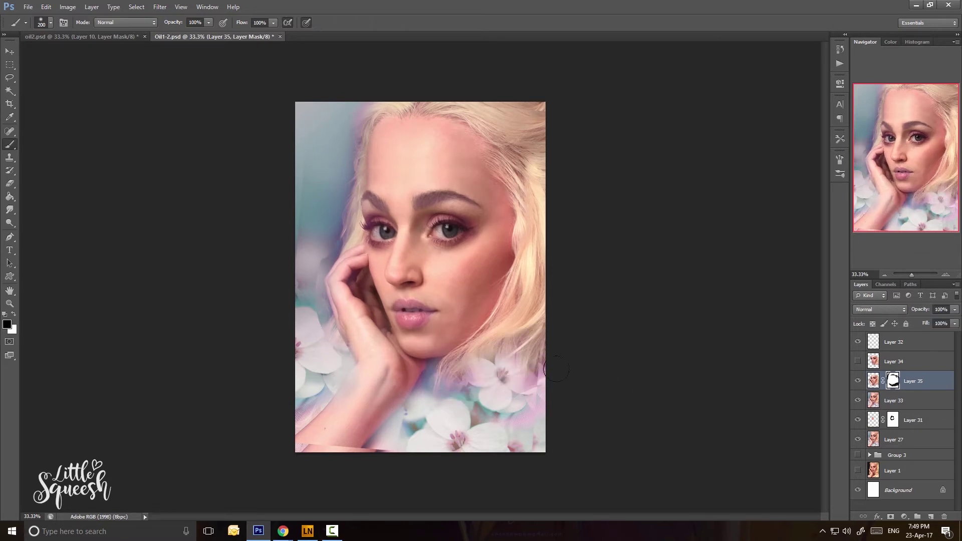
pyautogui.moveTo(337, 344)
pyautogui.mouseDown()
pyautogui.moveTo(335, 238)
pyautogui.moveTo(386, 352)
pyautogui.moveTo(355, 347)
pyautogui.mouseUp()
pyautogui.hotkey('ctrl', 'z')
pyautogui.hotkey('ctrl', 'z')
pyautogui.hotkey('ctrl', 'z')
pyautogui.click(858, 381)
pyautogui.click(894, 401)
pyautogui.press('l')
pyautogui.moveTo(295, 188); pyautogui.dragTo(295, 453)
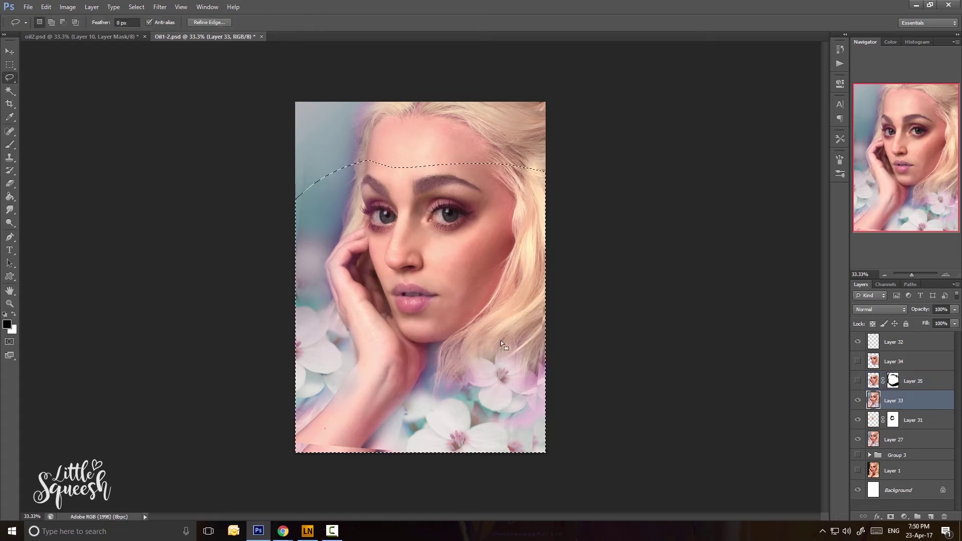
pyautogui.hotkey('ctrl', 'd')
pyautogui.press('v')
pyautogui.click(913, 381)
# Lasso Layer 33 from the forehead downwards, shift the selected part slightly down, and deselect.
pyautogui.click(894, 401)
pyautogui.moveTo(293, 146); pyautogui.dragTo(294, 454)
pyautogui.press('v')
pyautogui.moveTo(482, 301); pyautogui.dragTo(480, 319)
pyautogui.hotkey('ctrl', 'd')
# Add a mask to Layer 33, blend the shifted area into the hair with a black 200 px brush, and compare with Layer 35.
pyautogui.click(891, 516)
pyautogui.press('b')
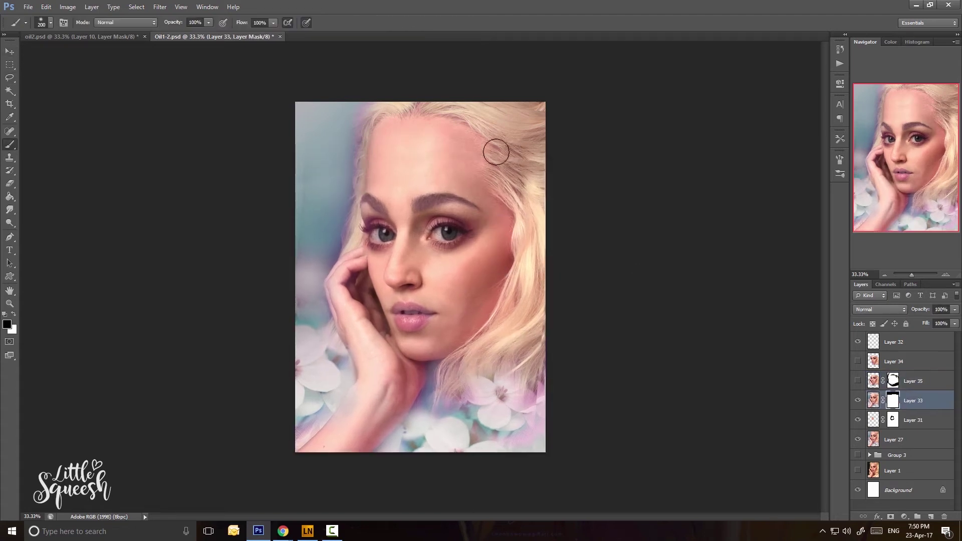
pyautogui.moveTo(495, 151)
pyautogui.mouseDown()
pyautogui.moveTo(503, 226)
pyautogui.moveTo(476, 162)
pyautogui.mouseUp()
pyautogui.moveTo(528, 178); pyautogui.dragTo(533, 200)
pyautogui.click(858, 381)
pyautogui.click(858, 401)
pyautogui.click(858, 400)
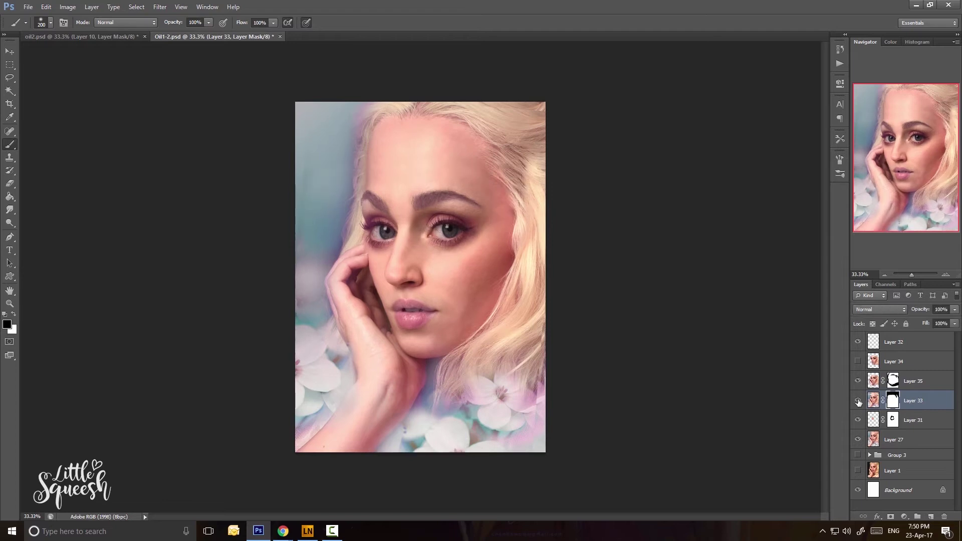
# Mask out Layer 33's shifted flowers in the lower corner, enlarge the brush to 600 px, and hide Layer 35.
pyautogui.moveTo(512, 369)
pyautogui.mouseDown()
pyautogui.moveTo(457, 422)
pyautogui.moveTo(541, 410)
pyautogui.moveTo(456, 461)
pyautogui.mouseUp()
pyautogui.press(']')
pyautogui.press(']')
pyautogui.press(']')
pyautogui.press(']')
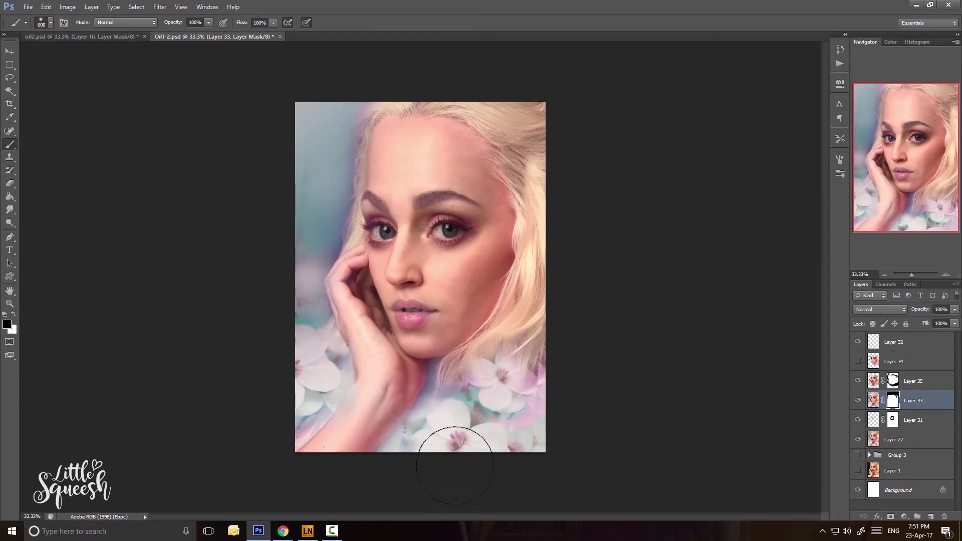
pyautogui.click(858, 381)
pyautogui.click(858, 400)
pyautogui.click(859, 400)
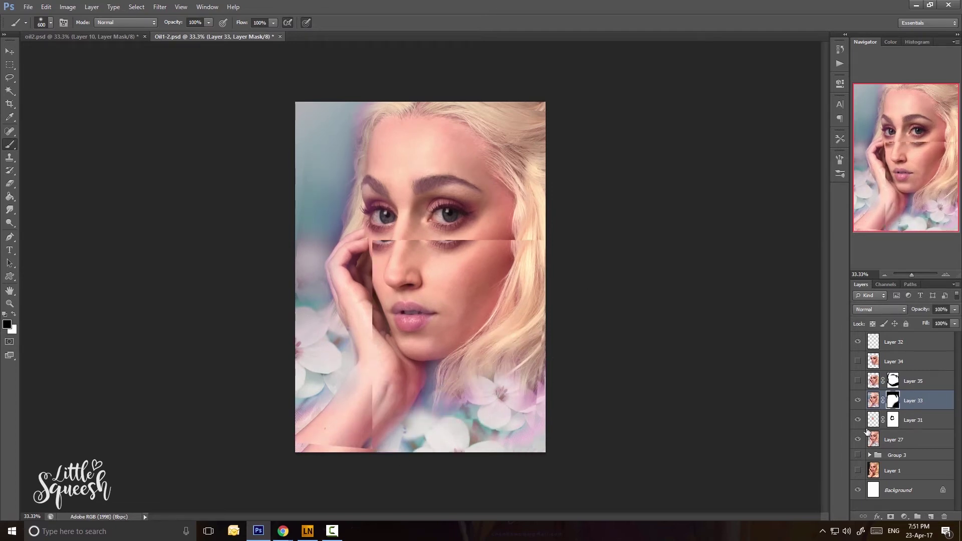
# Duplicate Layer 14 and Layer 13 from Group 3, and place both copies directly above Layer 33.
pyautogui.click(870, 456)
pyautogui.scroll(-5, 897, 431)
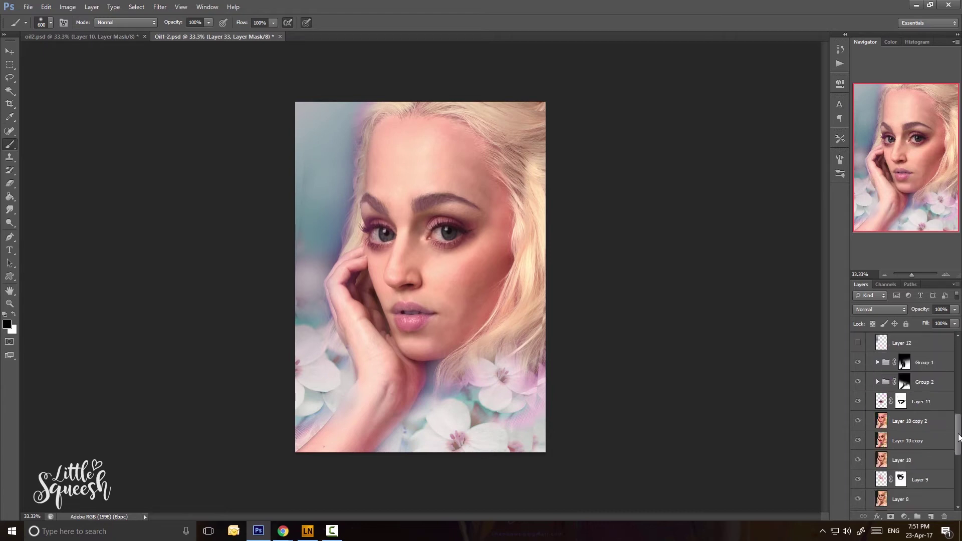
pyautogui.keyDown('alt'); pyautogui.click(858, 374); pyautogui.keyUp('alt')
pyautogui.keyDown('alt'); pyautogui.click(858, 374); pyautogui.keyUp('alt')
pyautogui.scroll(3, 864, 383)
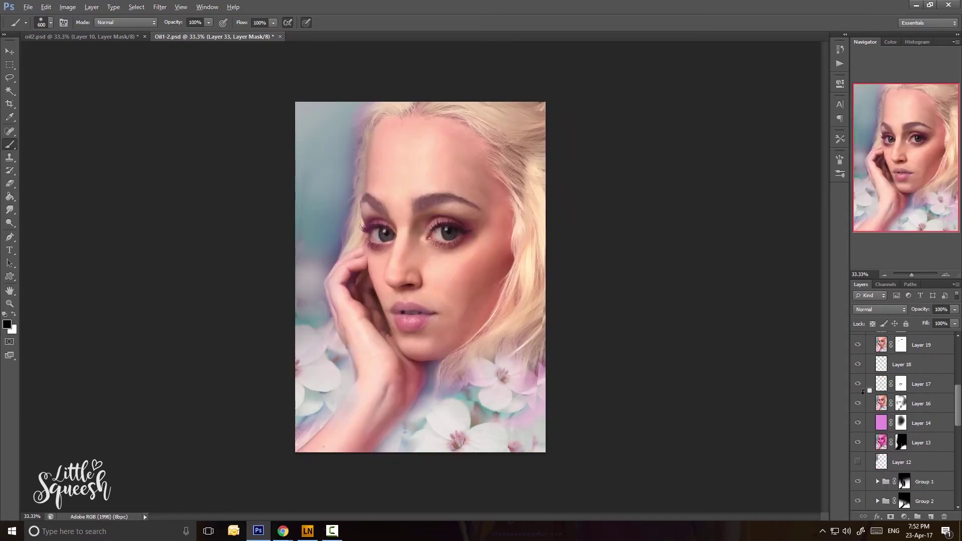
pyautogui.click(926, 423)
pyautogui.keyDown('shift'); pyautogui.click(931, 444); pyautogui.keyUp('shift')
pyautogui.hotkey('ctrl', 'j')
pyautogui.moveTo(932, 443); pyautogui.dragTo(926, 340)
pyautogui.click(870, 404)
pyautogui.moveTo(924, 414); pyautogui.dragTo(924, 364)
pyautogui.click(858, 394)
pyautogui.click(858, 393)
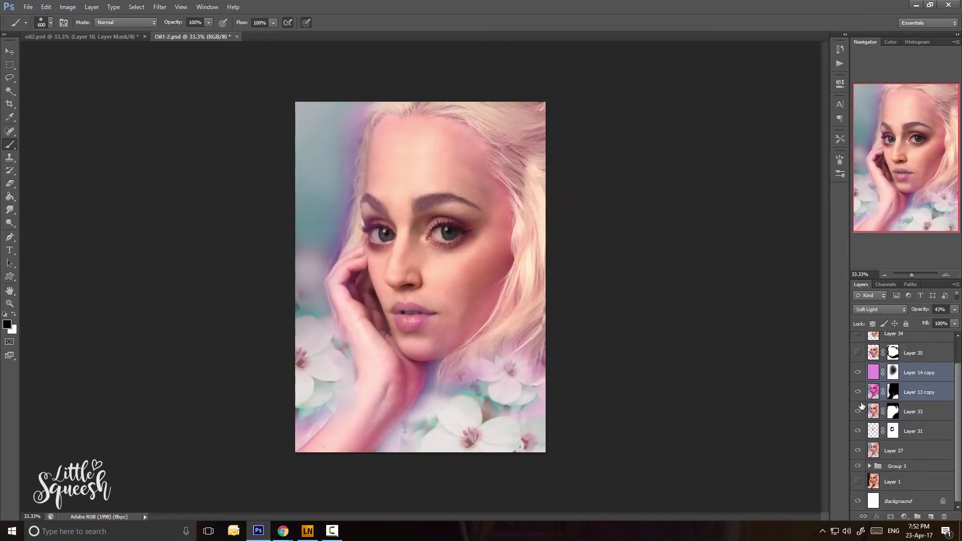
# Paint white on Layer 13 copy's mask over the flowers and the backdrop with a 600 px brush.
pyautogui.click(893, 392)
pyautogui.press('x')
pyautogui.moveTo(522, 361); pyautogui.dragTo(493, 348)
pyautogui.moveTo(333, 346); pyautogui.dragTo(311, 189)
# Paint black on Layer 14 copy's mask to clear the pink from the face, and check the effect of Layer 13 copy.
pyautogui.click(893, 372)
pyautogui.press('x')
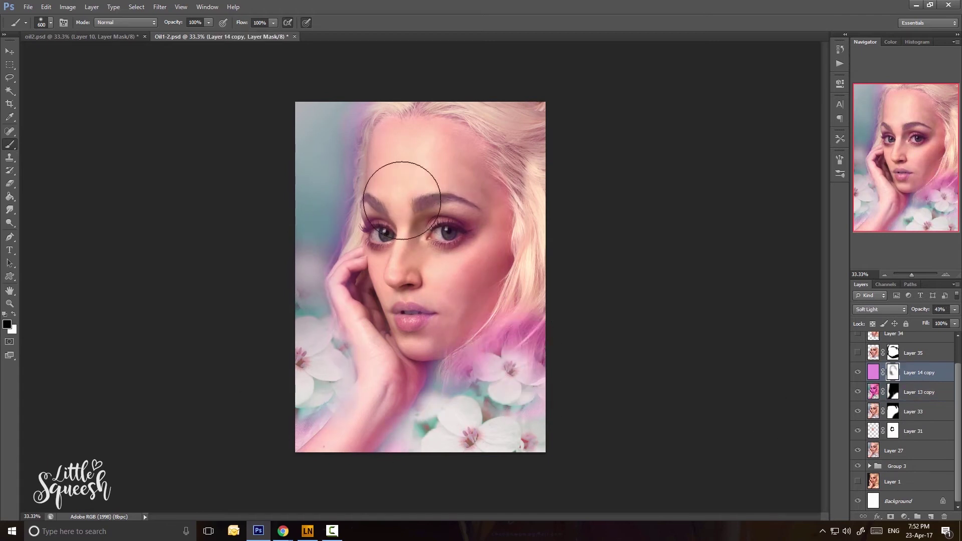
pyautogui.moveTo(402, 201)
pyautogui.mouseDown()
pyautogui.moveTo(472, 162)
pyautogui.moveTo(501, 341)
pyautogui.mouseUp()
pyautogui.click(892, 392)
pyautogui.click(858, 392)
pyautogui.click(858, 392)
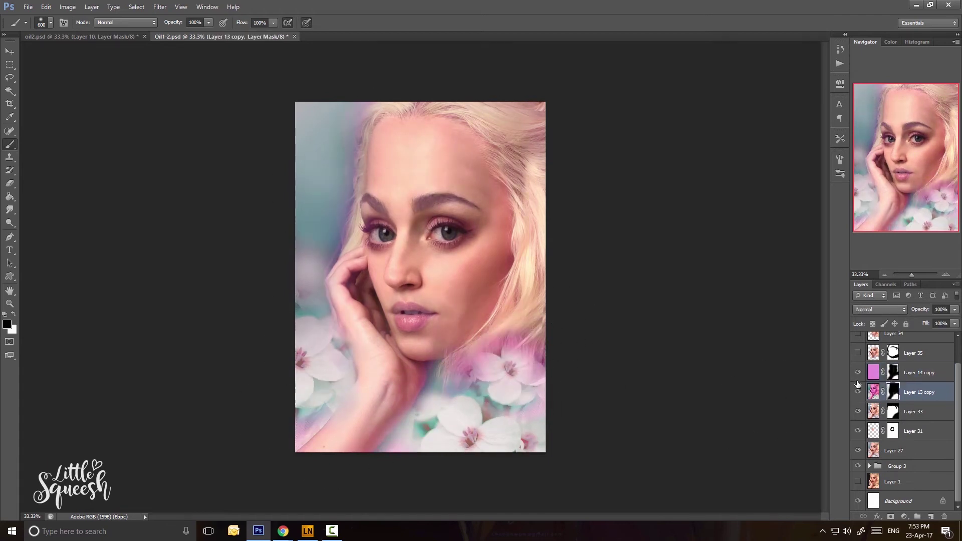
# Check the effect of Layer 14 copy, and merge it with Layer 13 copy.
pyautogui.click(892, 412)
pyautogui.press('x')
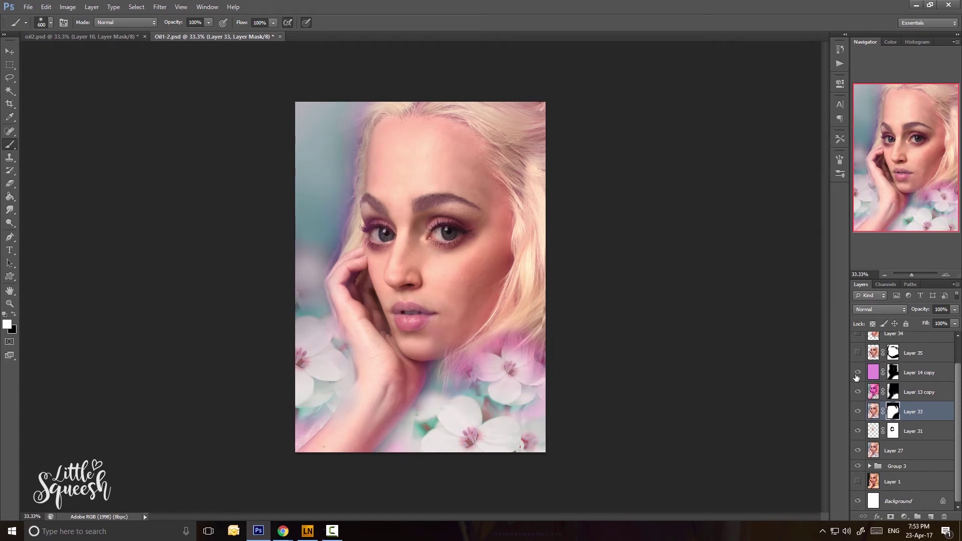
pyautogui.click(857, 374)
pyautogui.click(858, 374)
pyautogui.click(857, 374)
pyautogui.click(857, 374)
pyautogui.click(922, 373)
pyautogui.keyDown('shift'); pyautogui.click(922, 392); pyautogui.keyUp('shift')
pyautogui.hotkey('ctrl', 'e')
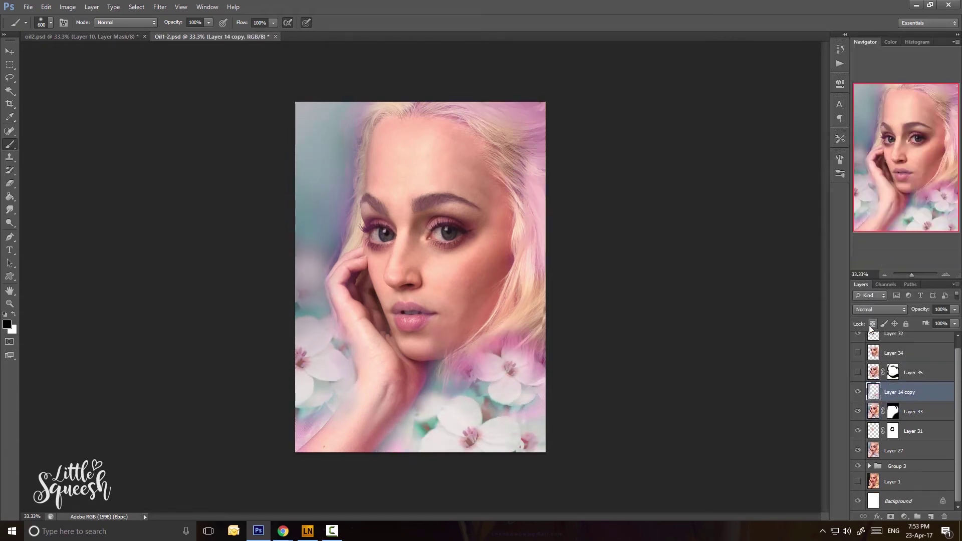
# Add a mask to the merged Layer 14 copy and paint out its tint over hair and backdrop, reducing the brush to 200 px.
pyautogui.click(891, 516)
pyautogui.press('x')
pyautogui.moveTo(537, 146); pyautogui.dragTo(534, 241)
pyautogui.press('[')
pyautogui.press('[')
pyautogui.moveTo(325, 120); pyautogui.dragTo(319, 172)
pyautogui.press('[')
pyautogui.press('[')
pyautogui.press('[')
pyautogui.moveTo(534, 328)
pyautogui.mouseDown()
pyautogui.moveTo(475, 355)
pyautogui.moveTo(504, 346)
pyautogui.mouseUp()
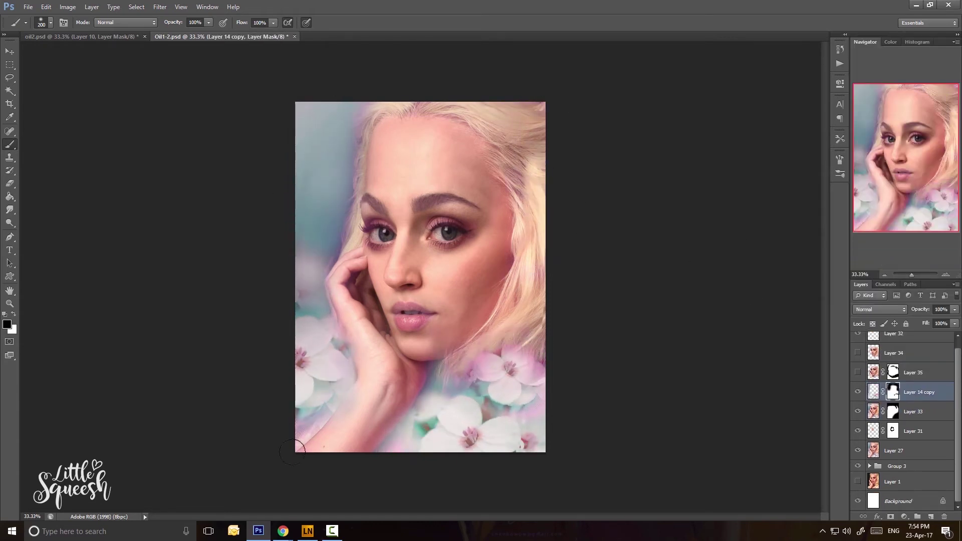
# Compare the image with and without Layer 14 copy, leave the layer shown, and save the document.
pyautogui.click(858, 392)
pyautogui.click(857, 393)
pyautogui.click(858, 393)
pyautogui.click(858, 393)
pyautogui.click(857, 393)
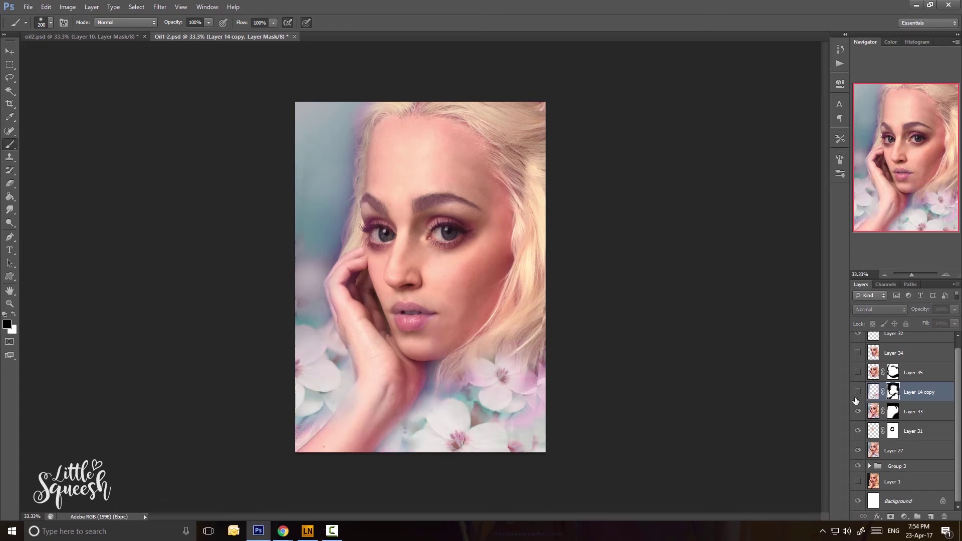
pyautogui.click(857, 392)
pyautogui.hotkey('ctrl', 's')
# Delete Layer 34 and Layer 35, group the layers from Layer 14 copy down to Layer 27, and save.
pyautogui.click(922, 354)
pyautogui.press('Delete')
pyautogui.press('Delete')
pyautogui.keyDown('shift'); pyautogui.click(922, 420); pyautogui.keyUp('shift')
pyautogui.hotkey('ctrl', 'g')
pyautogui.hotkey('ctrl', 's')
pyautogui.hotkey('ctrl', 't')
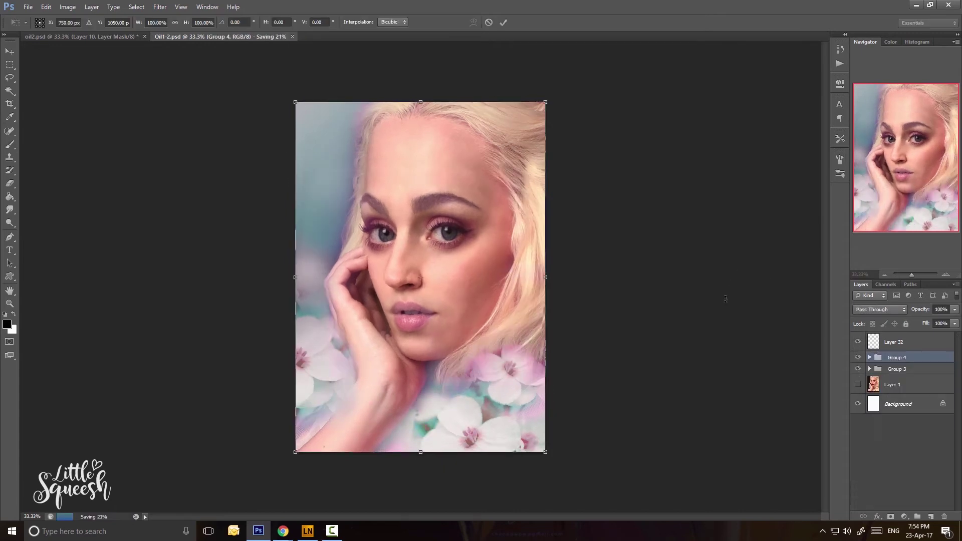
pyautogui.press('Escape')
# Stamp the visible image onto a new layer above Group 4, and hide Group 4 and Group 3.
pyautogui.click(908, 346)
pyautogui.click(908, 357)
pyautogui.hotkey('ctrl', 'alt', 'shift', 'e')
pyautogui.moveTo(857, 377); pyautogui.dragTo(858, 389)
# Select Layer 32, choose a 9 px brush preset for the line art, and save the document.
pyautogui.click(901, 345)
pyautogui.rightClick(514, 293)
pyautogui.moveTo(688, 466); pyautogui.dragTo(685, 385)
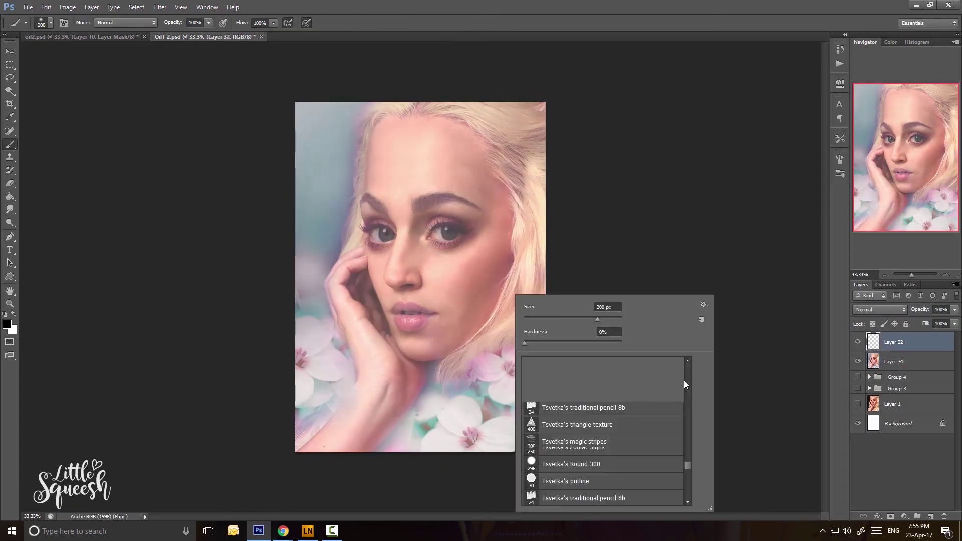
pyautogui.doubleClick(602, 408)
pyautogui.hotkey('ctrl', 's')
# Trace the face contour and the hairline above the forehead with black lines on Layer 32.
pyautogui.moveTo(371, 129); pyautogui.dragTo(366, 228)
pyautogui.moveTo(363, 207); pyautogui.dragTo(366, 264)
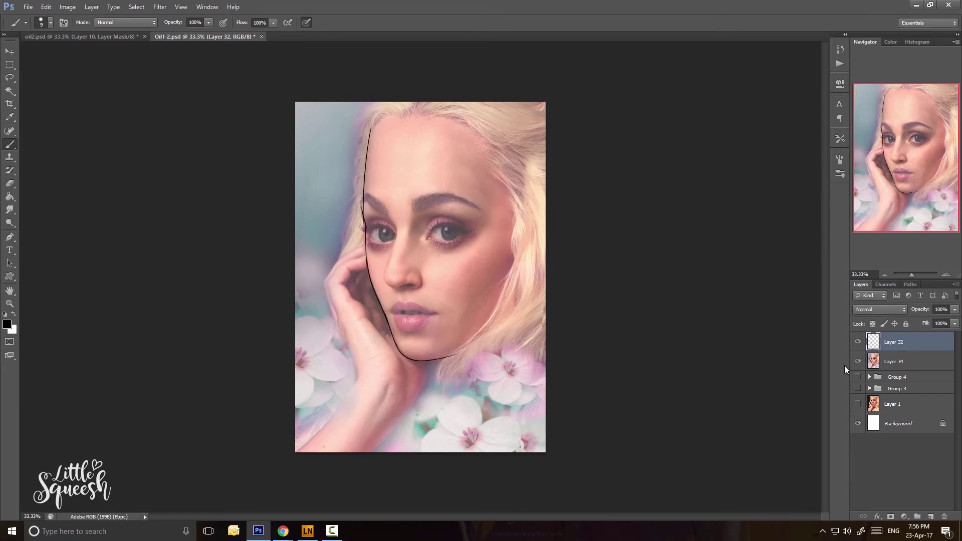
pyautogui.moveTo(372, 128); pyautogui.dragTo(396, 115)
pyautogui.moveTo(434, 116); pyautogui.dragTo(475, 122)
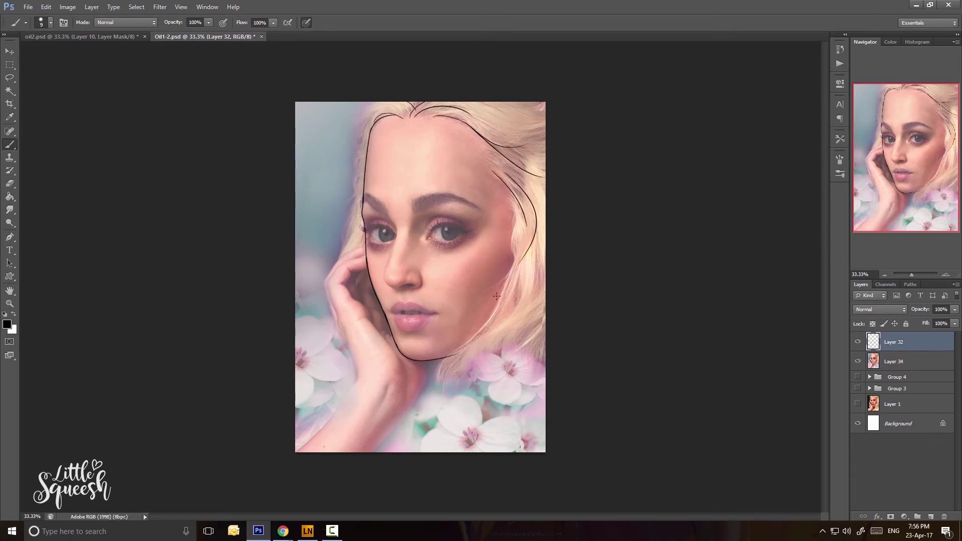
# Draw flowing black hair strands beside the cheek on Layer 32, undoing and redrawing the strokes.
pyautogui.hotkey('ctrl', 'alt', 'z')
pyautogui.hotkey('ctrl', 'alt', 'z')
pyautogui.moveTo(496, 175); pyautogui.dragTo(501, 285)
pyautogui.moveTo(511, 176)
pyautogui.mouseDown()
pyautogui.moveTo(513, 261)
pyautogui.moveTo(463, 349)
pyautogui.mouseUp()
pyautogui.hotkey('ctrl', 'alt', 'z')
pyautogui.hotkey('ctrl', 'alt', 'z')
pyautogui.hotkey('ctrl', 'alt', 'z')
pyautogui.hotkey('ctrl', 'alt', 'z')
pyautogui.hotkey('ctrl', 'alt', 'z')
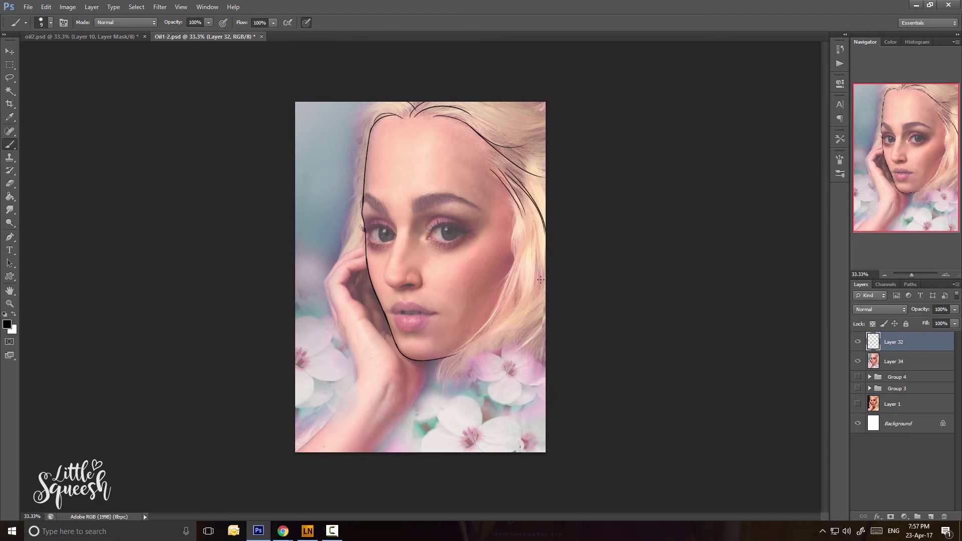
pyautogui.hotkey('ctrl', 'alt', 'z')
pyautogui.hotkey('ctrl', 'shift', 'z')
pyautogui.hotkey('ctrl', 'alt', 'z')
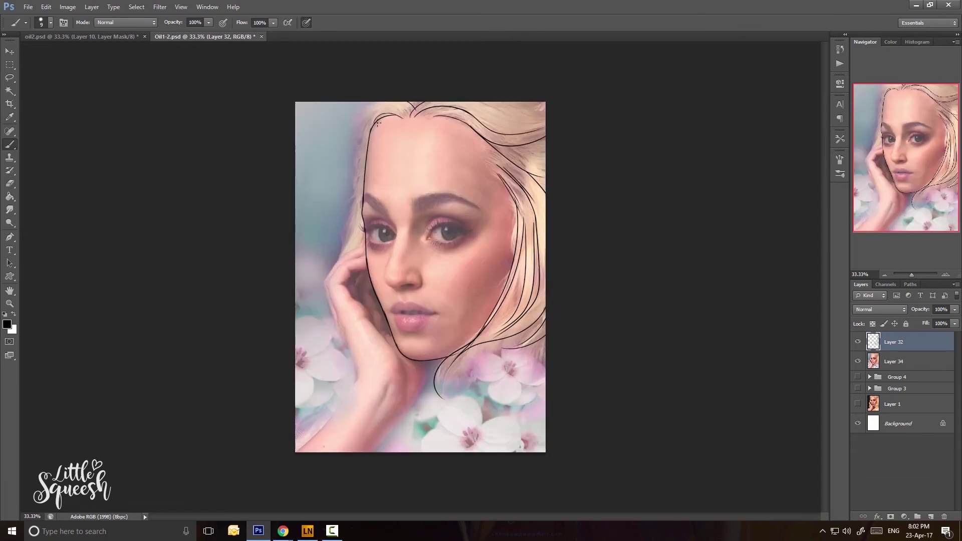
# Outline the hair along the backdrop side down to the hand, and erase stray lines near the forehead, checking against Layer 34.
pyautogui.click(858, 361)
pyautogui.moveTo(366, 160)
pyautogui.mouseDown()
pyautogui.moveTo(352, 190)
pyautogui.moveTo(354, 246)
pyautogui.mouseUp()
pyautogui.click(858, 361)
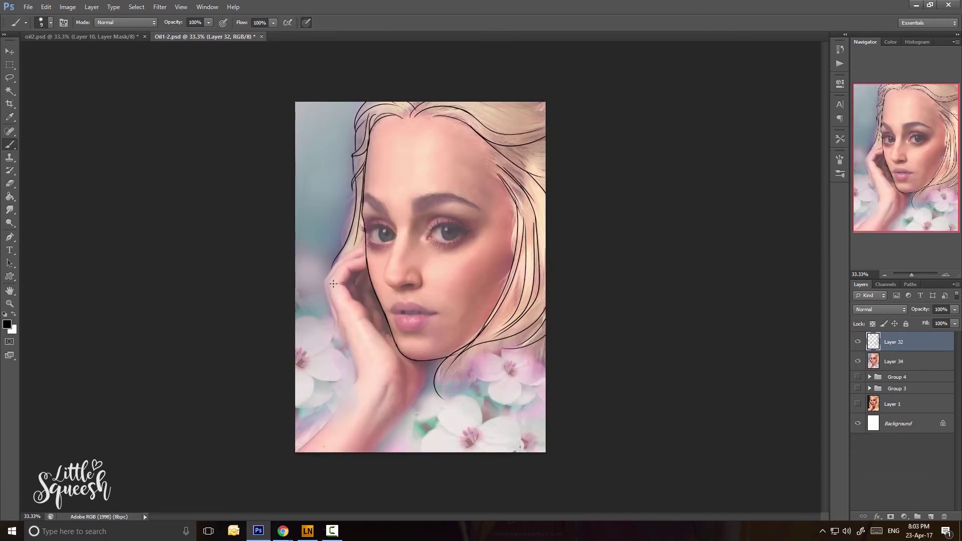
pyautogui.click(858, 362)
pyautogui.press('e')
pyautogui.moveTo(372, 117); pyautogui.dragTo(354, 159)
pyautogui.press('b')
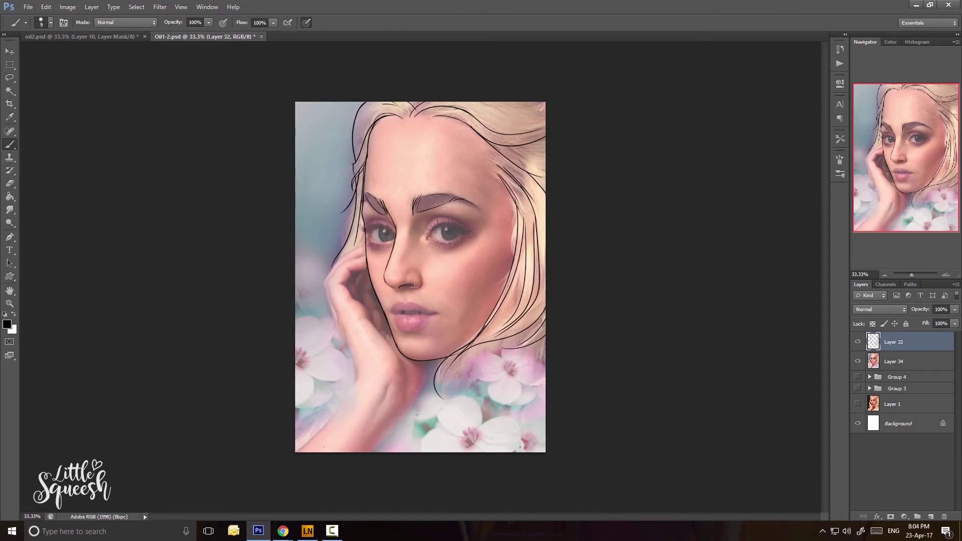
# Save the document, and outline the nose and lips in black on Layer 32, flipping the canvas horizontally for the lips.
pyautogui.hotkey('ctrl', '+')
pyautogui.hotkey('ctrl', 's')
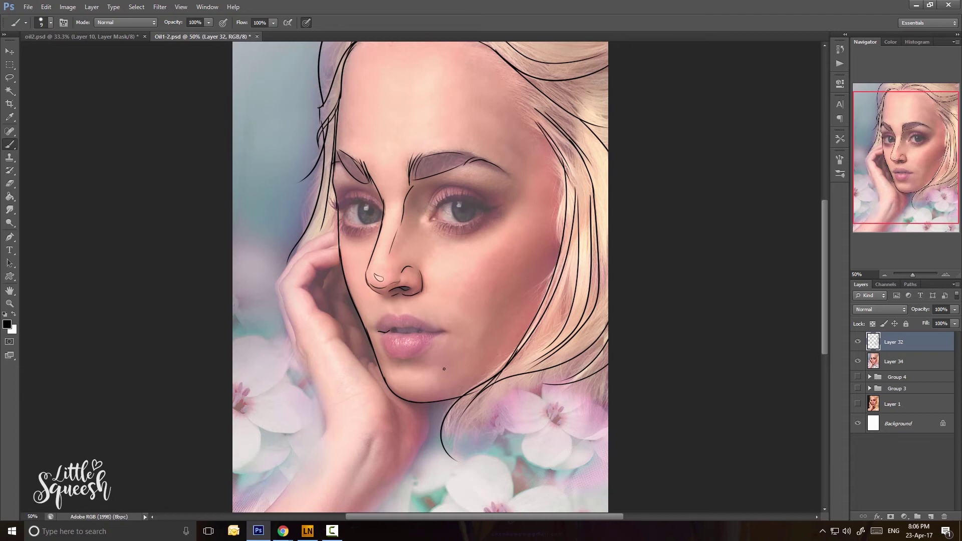
pyautogui.hotkey('ctrl', 'shift', 'h')
pyautogui.moveTo(396, 331); pyautogui.dragTo(430, 329)
pyautogui.moveTo(397, 331); pyautogui.dragTo(442, 315)
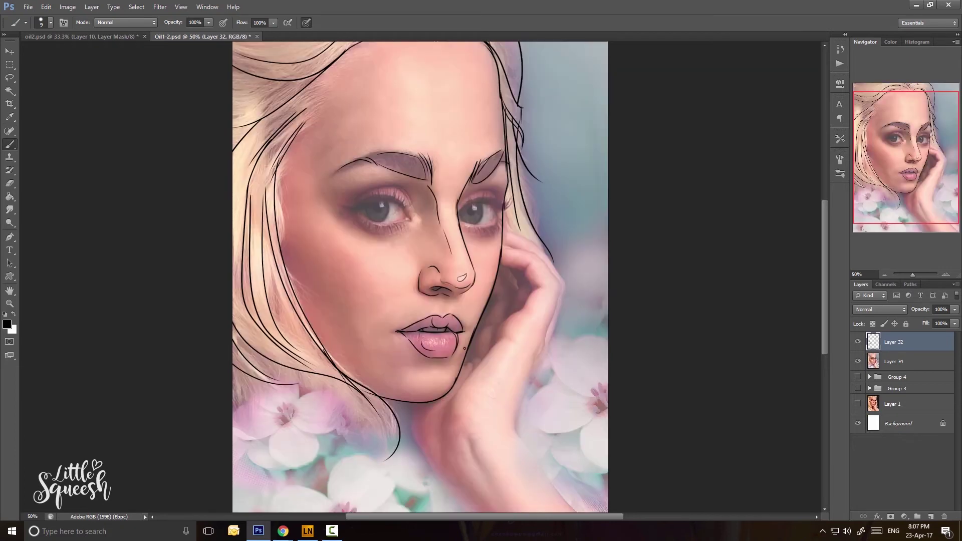
# Draw the crease below the lips, a nostril line, and the larger eye's lid and lashes on Layer 32, checking with Layer 34 hidden.
pyautogui.moveTo(414, 369); pyautogui.dragTo(438, 368)
pyautogui.moveTo(390, 273); pyautogui.dragTo(411, 291)
pyautogui.moveTo(374, 225); pyautogui.dragTo(424, 222)
pyautogui.moveTo(360, 221); pyautogui.dragTo(376, 228)
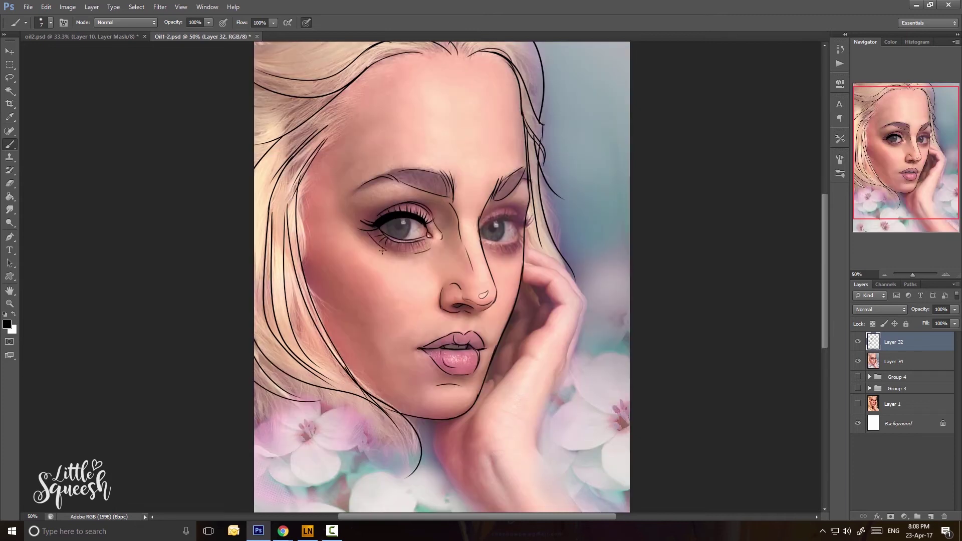
pyautogui.hotkey('ctrl', '-')
pyautogui.hotkey('ctrl', '-')
pyautogui.hotkey('ctrl', '-')
pyautogui.click(858, 361)
pyautogui.moveTo(383, 250); pyautogui.dragTo(419, 256)
# Remove the eye line art from Layer 32, flip the canvas horizontally, and show Layer 34 for reference.
pyautogui.press('e')
pyautogui.hotkey('ctrl', 'shift', 'h')
pyautogui.hotkey('ctrl', '+')
pyautogui.hotkey('ctrl', '+')
pyautogui.press('b')
pyautogui.click(858, 362)
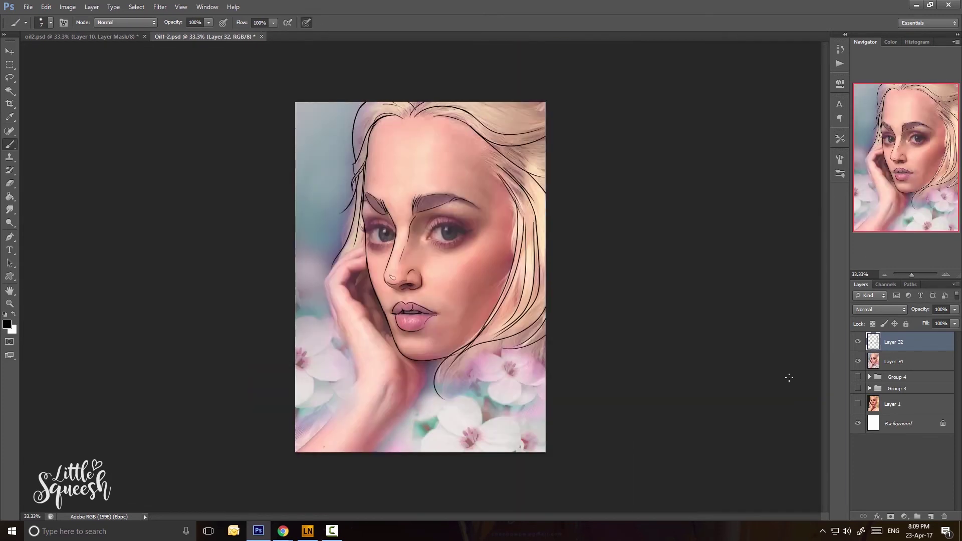
# Refine the lip outline and draw the crease below the lips on Layer 32, checking the lines with Layer 34 hidden.
pyautogui.press('e')
pyautogui.press('b')
pyautogui.moveTo(396, 312); pyautogui.dragTo(431, 318)
pyautogui.click(858, 362)
pyautogui.click(858, 361)
pyautogui.moveTo(403, 335); pyautogui.dragTo(425, 337)
pyautogui.click(858, 362)
pyautogui.click(858, 361)
# Create a new layer above Layer 32 and draw round outlines, lids, iris and lashes for the eyes.
pyautogui.click(932, 517)
pyautogui.moveTo(426, 226); pyautogui.dragTo(425, 228)
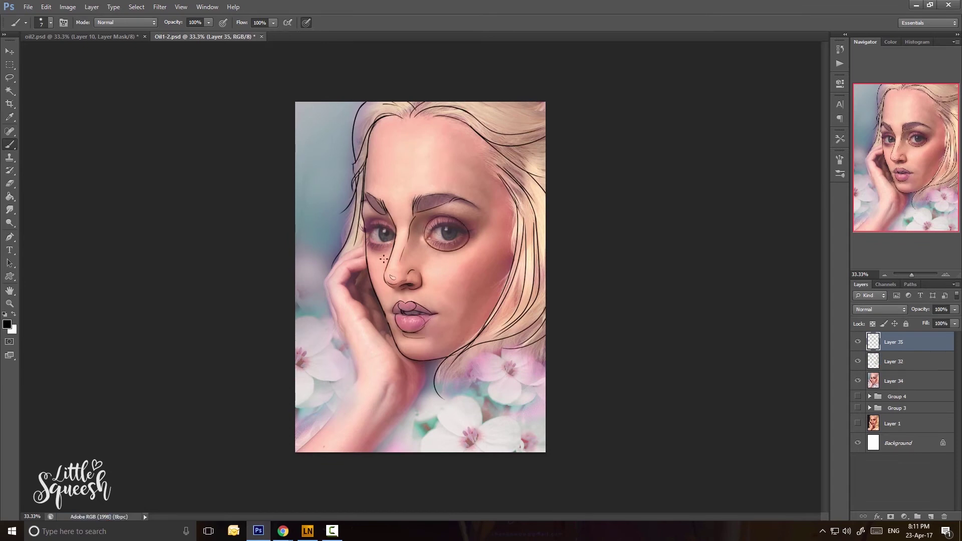
pyautogui.press('e')
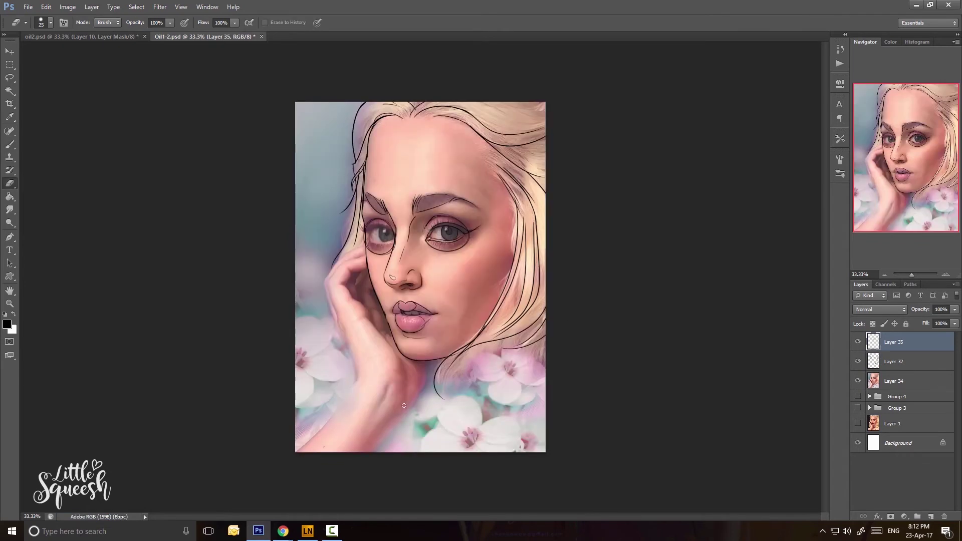
pyautogui.press('b')
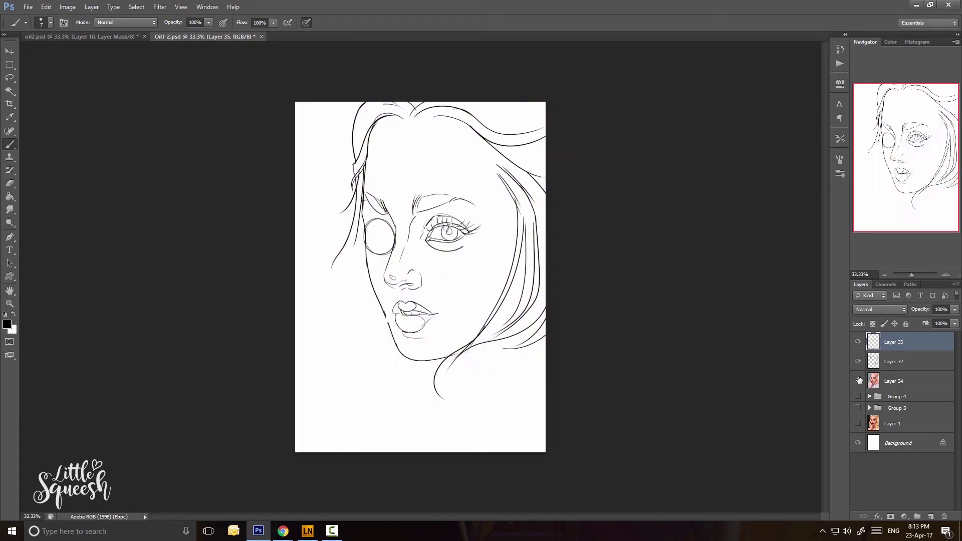
# Clean up the lines at the outer edge of the far eye and refine the eye line art on Layer 35.
pyautogui.hotkey('ctrl', '+')
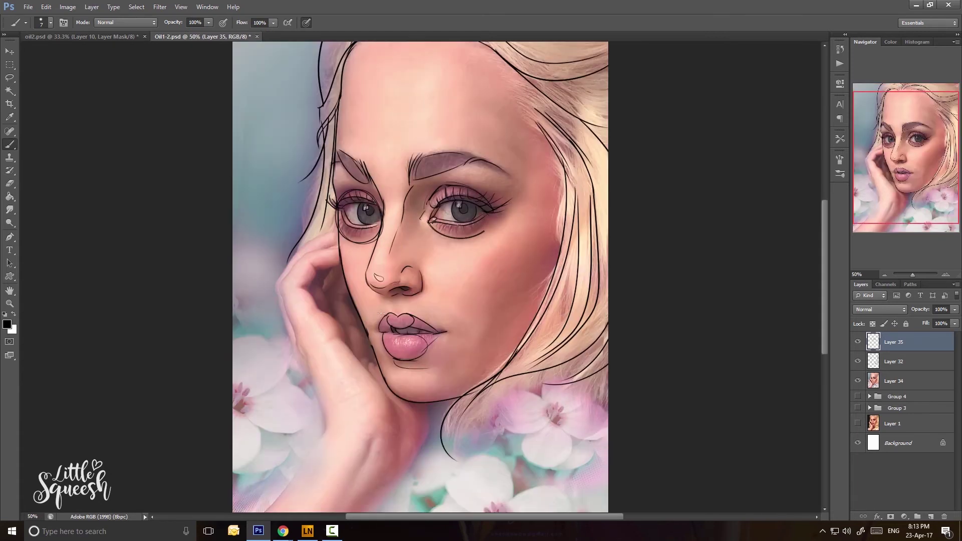
pyautogui.press('e')
pyautogui.moveTo(336, 206); pyautogui.dragTo(336, 224)
pyautogui.press('b')
pyautogui.moveTo(477, 222); pyautogui.dragTo(481, 228)
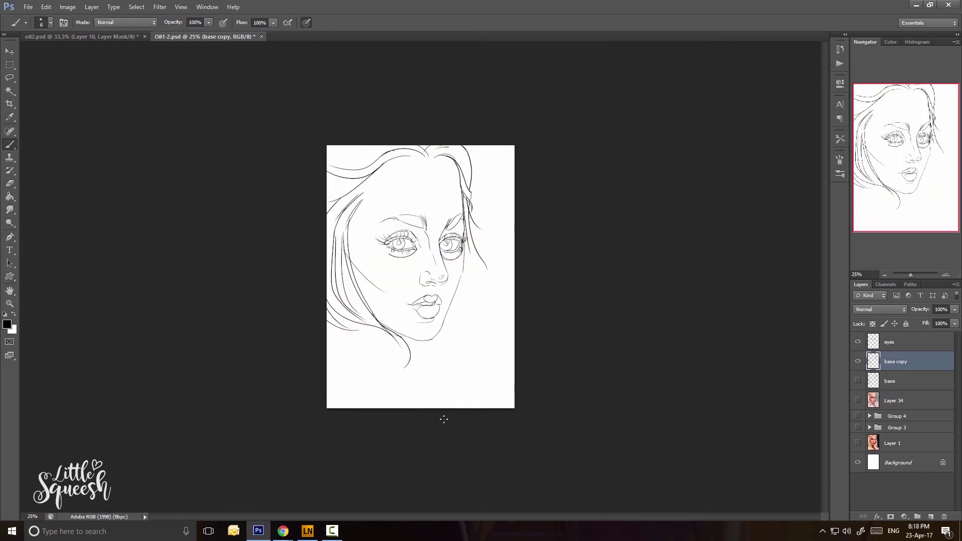
# Erase and redraw the jaw contour on base copy 2, adding cheek and chin contour lines, and check against Layer 34.
pyautogui.press('e')
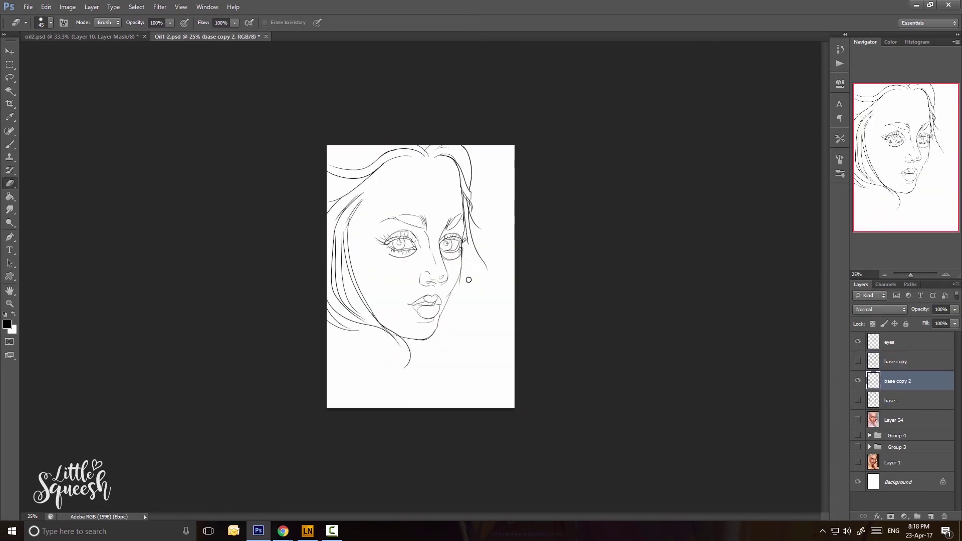
pyautogui.press('b')
pyautogui.click(858, 422)
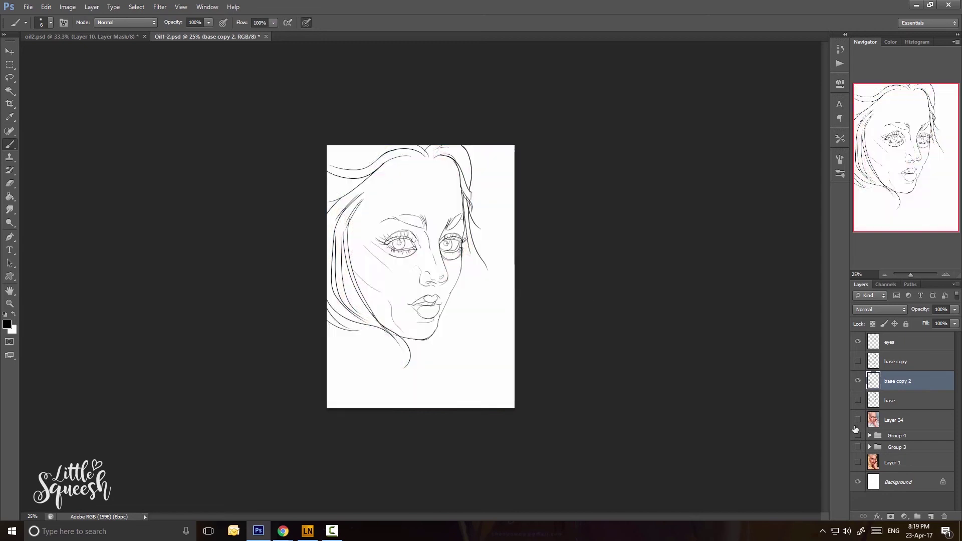
# Flip the canvas horizontally and erase the hair strands overlapping the jaw on base copy 2, comparing with Layer 34.
pyautogui.hotkey('ctrl', 'shift', 'h')
pyautogui.press('e')
pyautogui.press('b')
pyautogui.press('e')
pyautogui.moveTo(381, 270); pyautogui.dragTo(434, 339)
pyautogui.press('b')
pyautogui.click(858, 422)
pyautogui.click(857, 421)
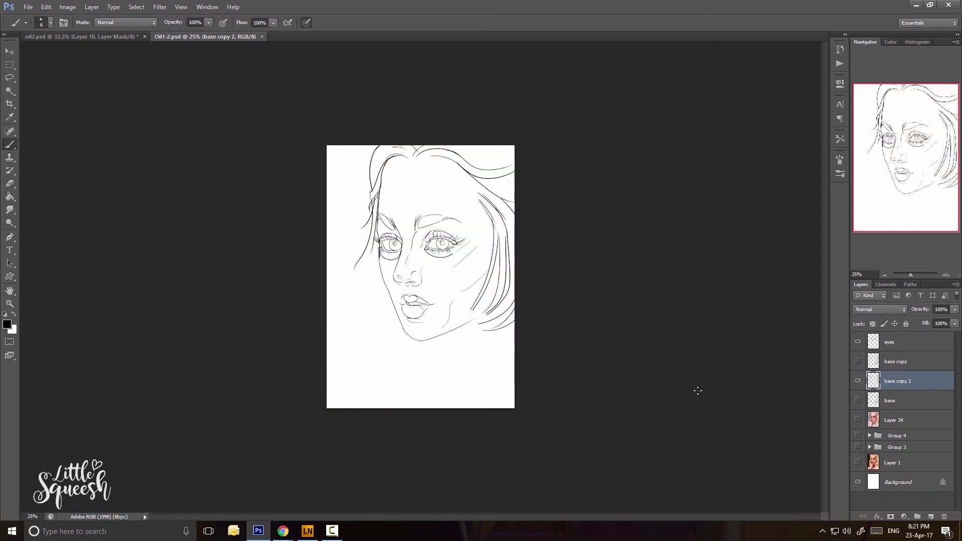
# Delete the superseded base copy and base layers, keeping base copy 2, and save the document.
pyautogui.click(857, 361)
pyautogui.click(898, 362)
pyautogui.press('Delete')
pyautogui.click(902, 385)
pyautogui.click(858, 380)
pyautogui.press('Delete')
pyautogui.click(899, 362)
pyautogui.hotkey('ctrl', 's')
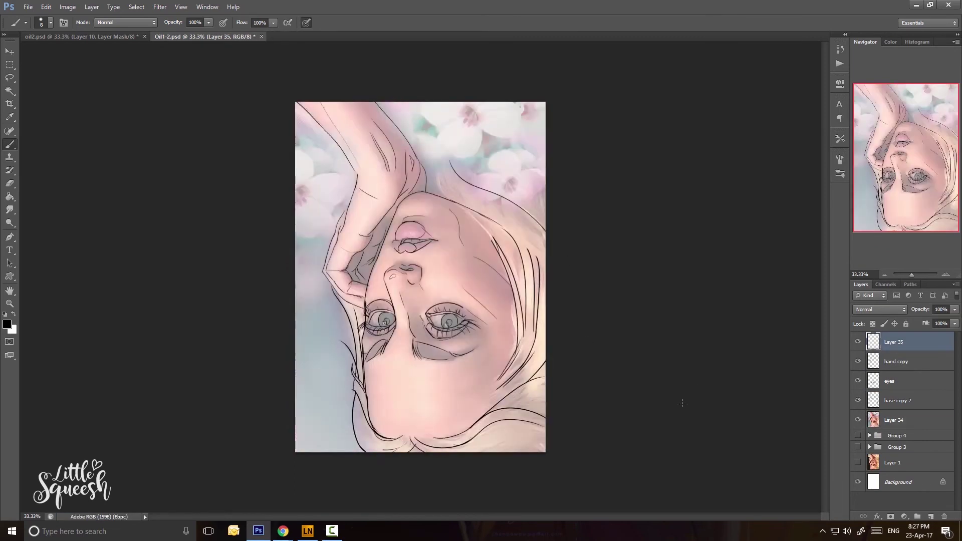
# Save the document and rework the hair strands beside the cheek on Layer 35, erasing the outer strand, with Layer 34 hidden.
pyautogui.click(858, 420)
pyautogui.press('e')
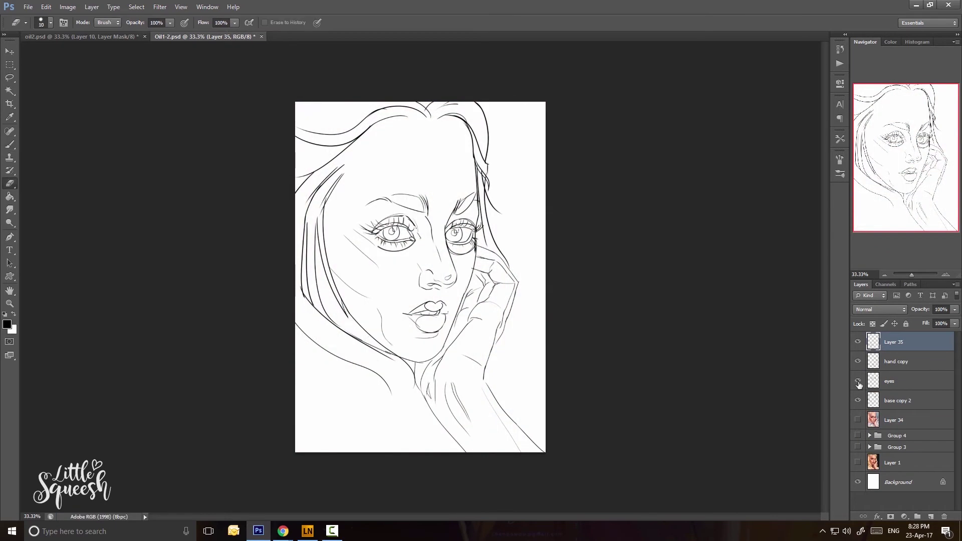
pyautogui.press('b')
pyautogui.hotkey('ctrl', 's')
pyautogui.moveTo(318, 231); pyautogui.dragTo(414, 387)
pyautogui.press('e')
pyautogui.moveTo(296, 325); pyautogui.dragTo(339, 359)
pyautogui.press('b')
pyautogui.moveTo(295, 273); pyautogui.dragTo(312, 306)
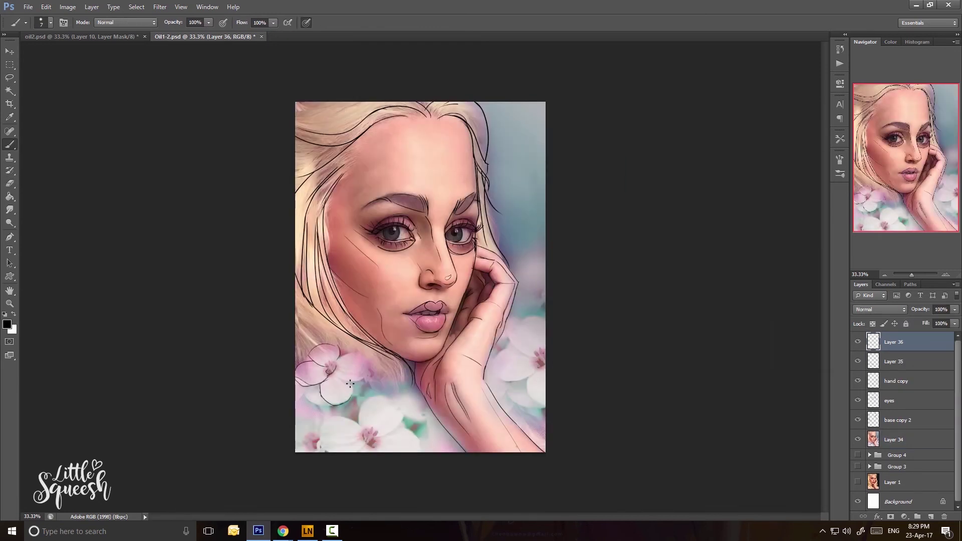
# Trace the petals and stamens of the pink flower below the hair in black on Layer 36.
pyautogui.moveTo(350, 384); pyautogui.dragTo(352, 397)
pyautogui.moveTo(334, 370); pyautogui.dragTo(366, 379)
pyautogui.moveTo(336, 361); pyautogui.dragTo(366, 380)
pyautogui.hotkey('ctrl', '+')
pyautogui.hotkey('ctrl', '+')
pyautogui.moveTo(247, 432); pyautogui.dragTo(301, 196)
pyautogui.moveTo(288, 189); pyautogui.dragTo(292, 196)
pyautogui.moveTo(302, 186); pyautogui.dragTo(304, 196)
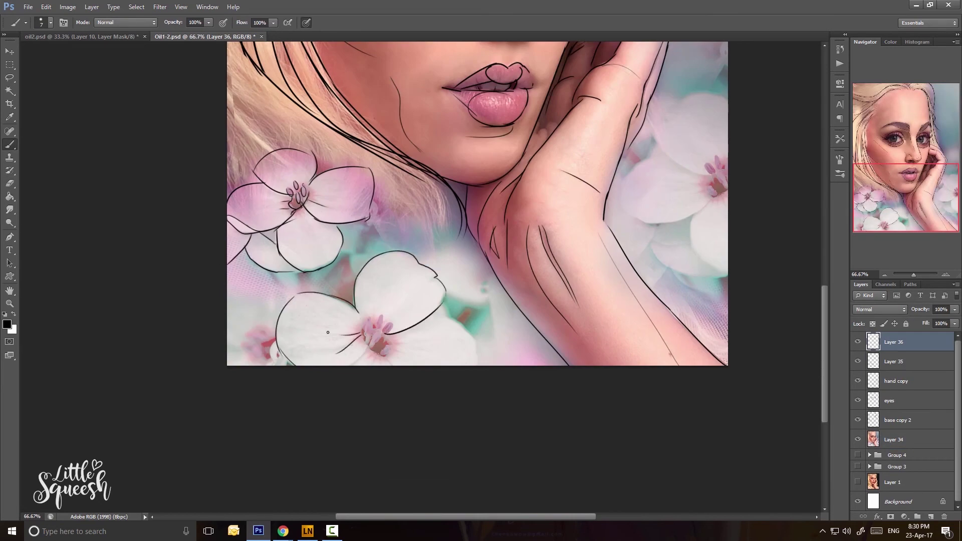
# Outline the petals of the large white flower below the chin on Layer 36.
pyautogui.moveTo(429, 277); pyautogui.dragTo(389, 310)
pyautogui.hotkey('ctrl', '-')
pyautogui.hotkey('ctrl', '-')
pyautogui.moveTo(427, 411); pyautogui.dragTo(431, 443)
# Flip the canvas horizontally, clean up the flower lines, and outline the partly cropped blossom in the lower corner on Layer 36.
pyautogui.hotkey('ctrl', 'shift', 'h')
pyautogui.press('e')
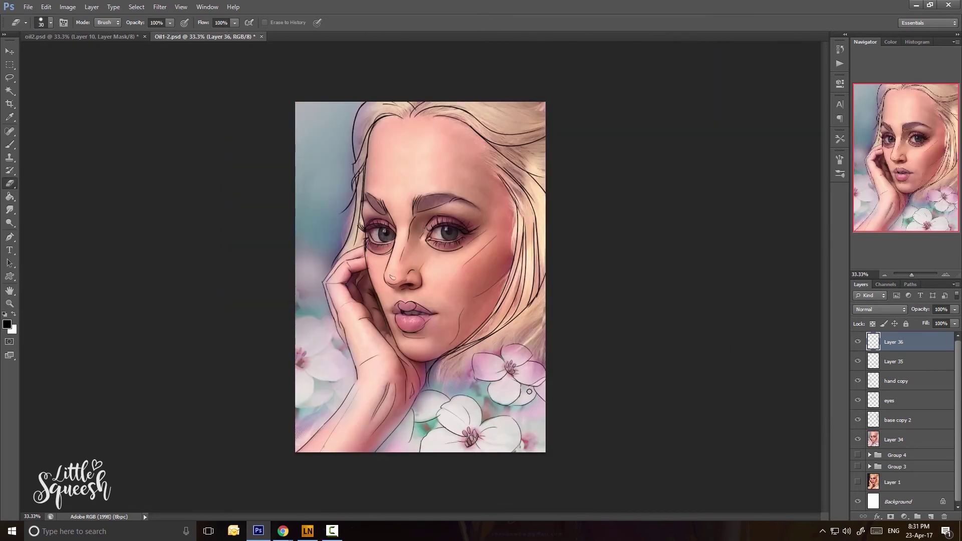
pyautogui.press('b')
pyautogui.moveTo(517, 420); pyautogui.dragTo(543, 406)
pyautogui.moveTo(523, 435); pyautogui.dragTo(534, 446)
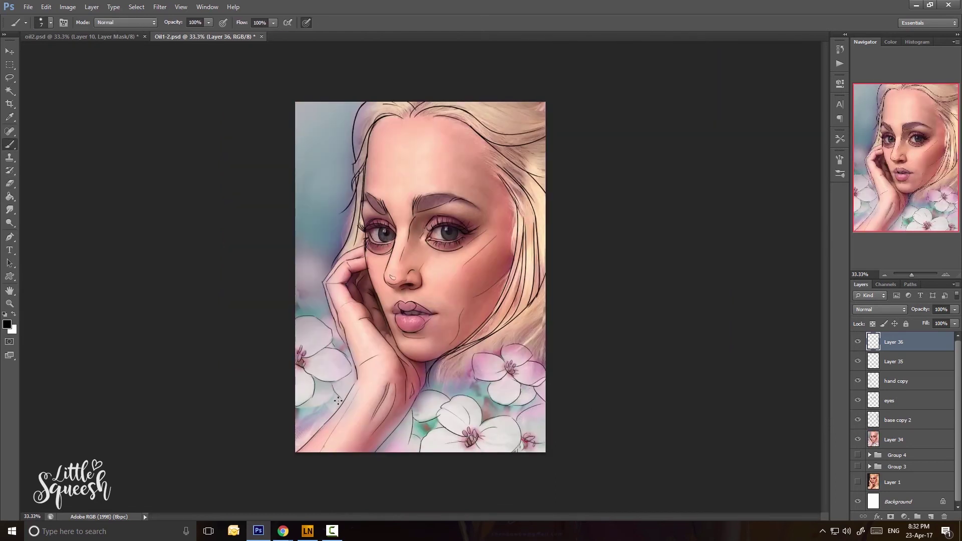
# Hide Layer 34 and redraw the hair and neck lines below the chin on Layer 35, checking the drawing with horizontal flips.
pyautogui.click(858, 440)
pyautogui.click(894, 362)
pyautogui.press('e')
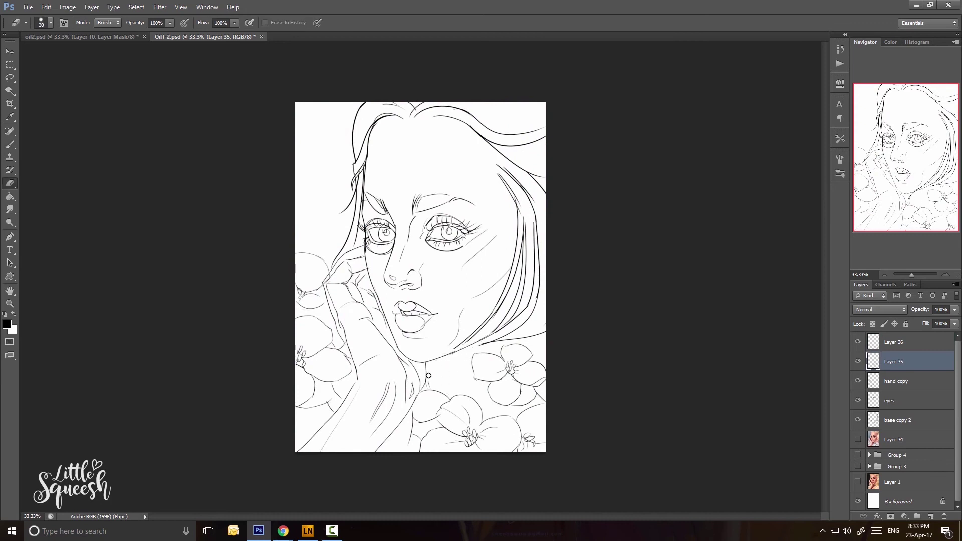
pyautogui.press('b')
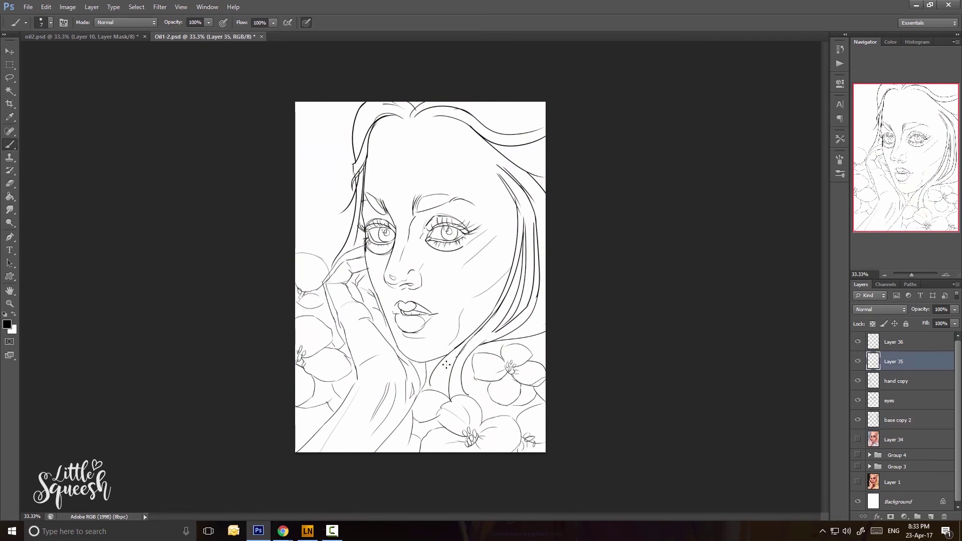
pyautogui.hotkey('ctrl', 'shift', 'h')
pyautogui.hotkey('ctrl', 'shift', 'h')
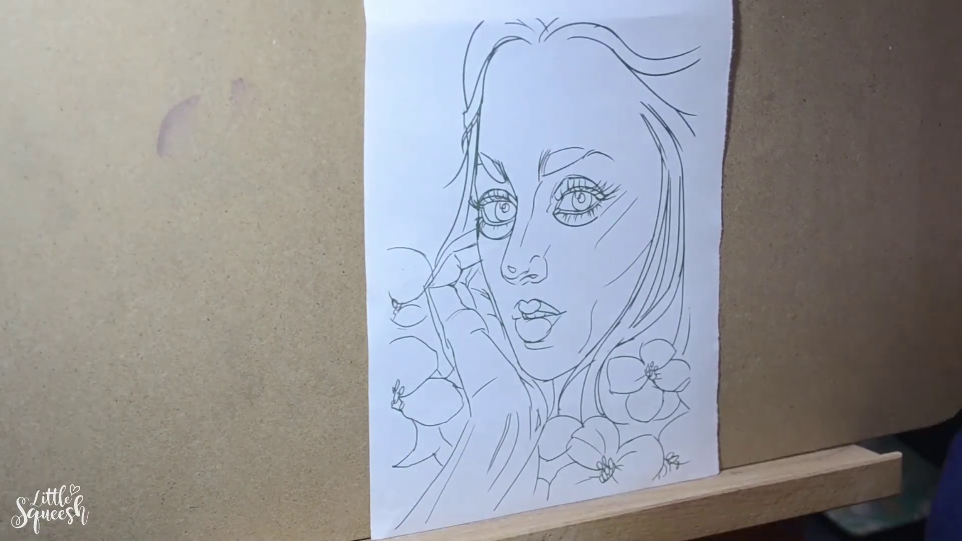